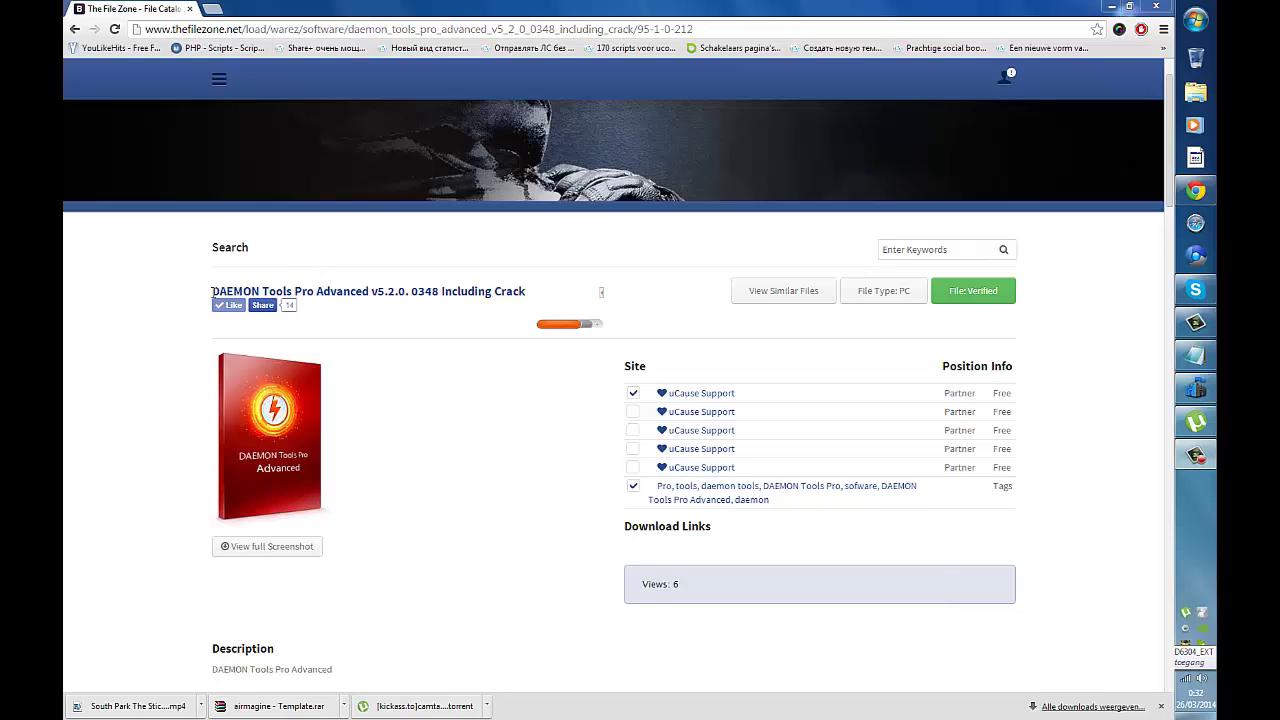
- Read the DAEMON Tools Pro Advanced torrent page's title and Mount feature list
left_click_drag(212, 291, 373, 290)
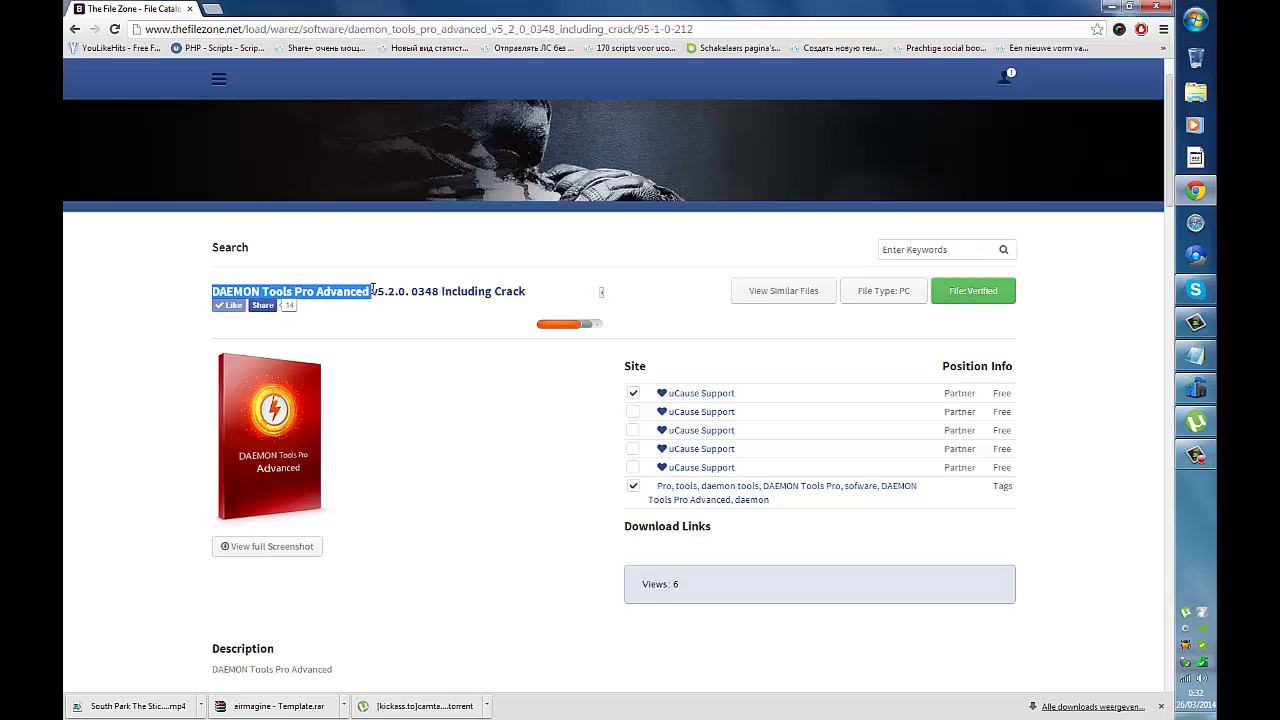
left_click(372, 289)
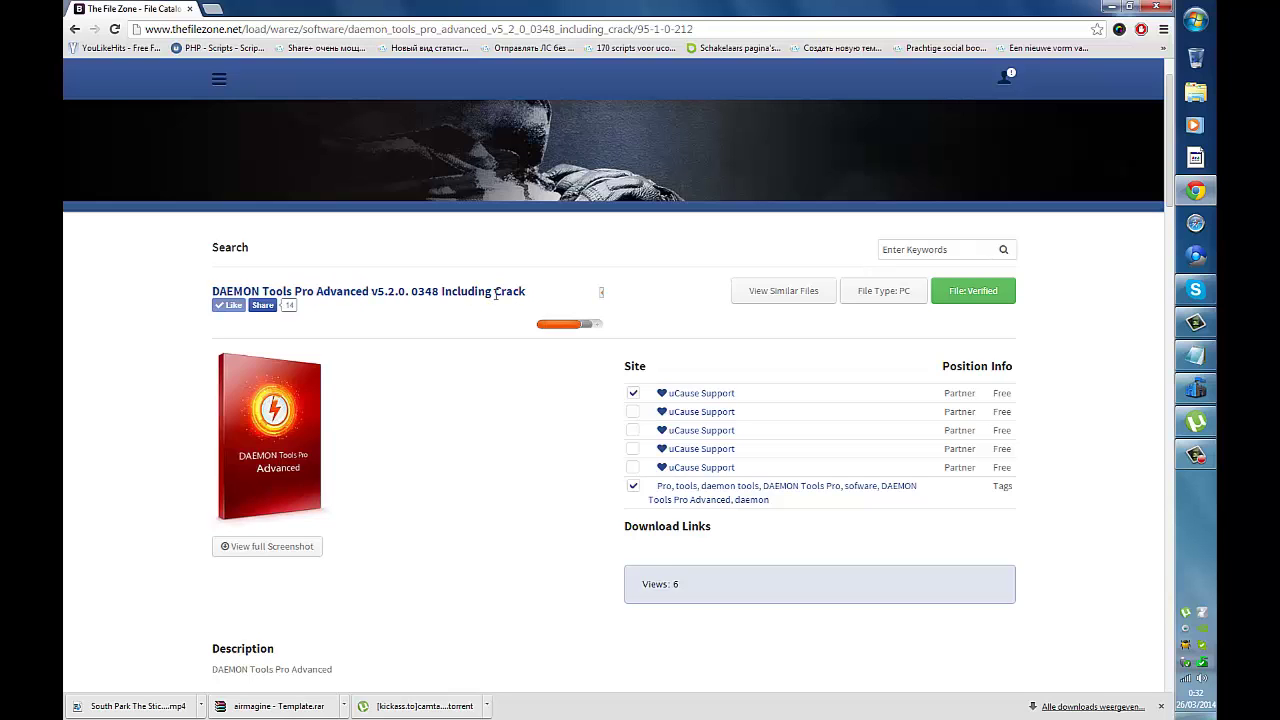
scroll(494, 298, "down", 2)
scroll(493, 304, "down", 1)
scroll(494, 301, "down", 1)
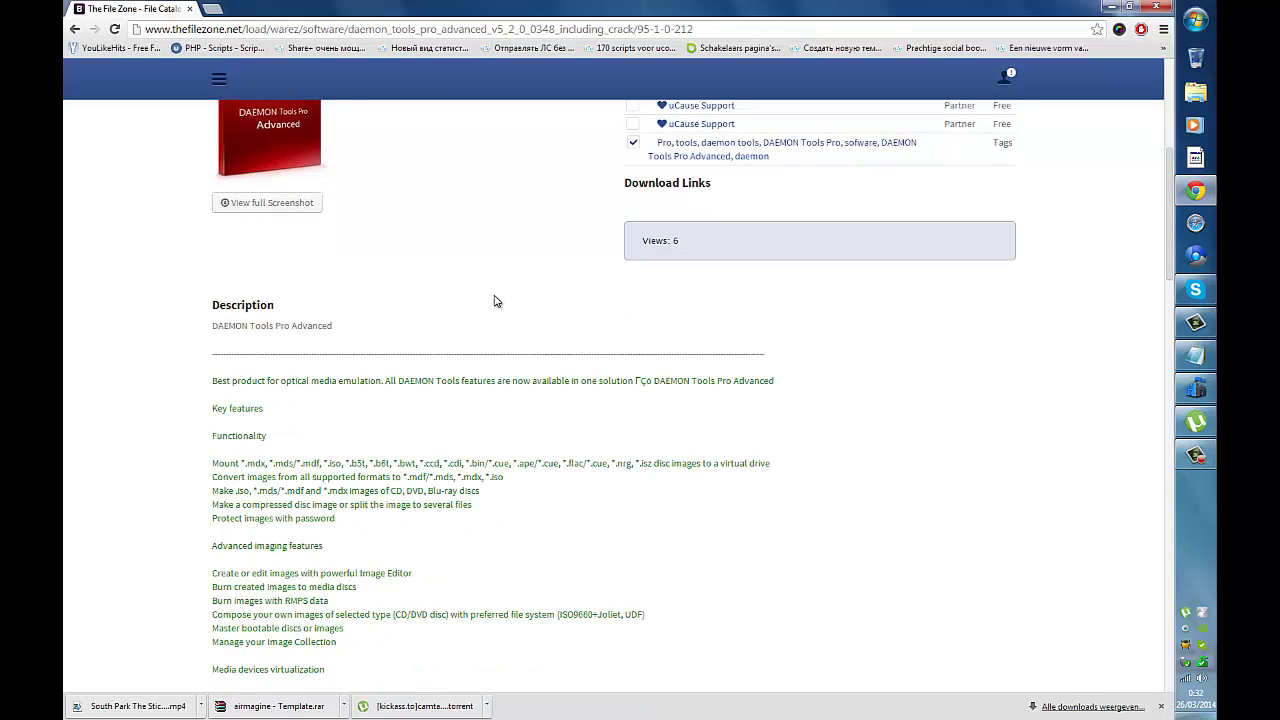
scroll(494, 301, "down", 1)
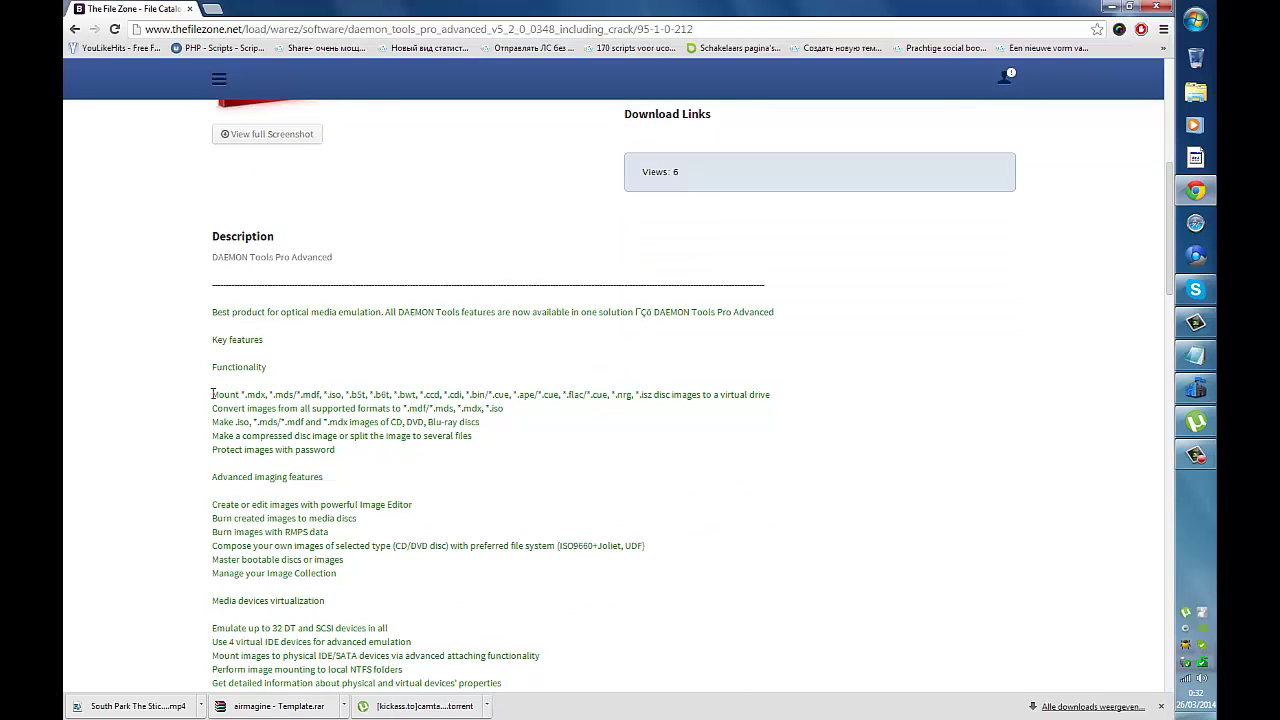
left_click_drag(235, 396, 785, 396)
left_click(657, 394)
- Add the torrent from the page's magnet link and confirm it in µTorrent
scroll(618, 342, "down", 3)
scroll(618, 342, "down", 6)
scroll(614, 342, "down", 2)
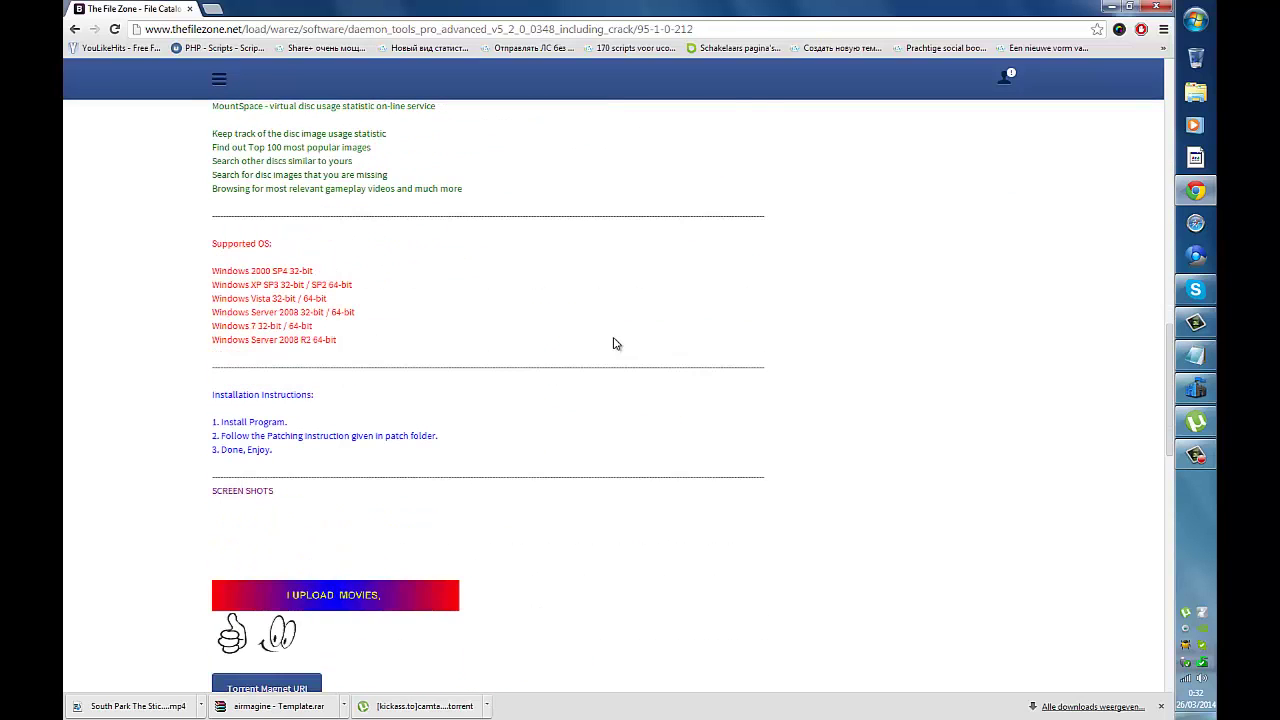
scroll(271, 440, "down", 2)
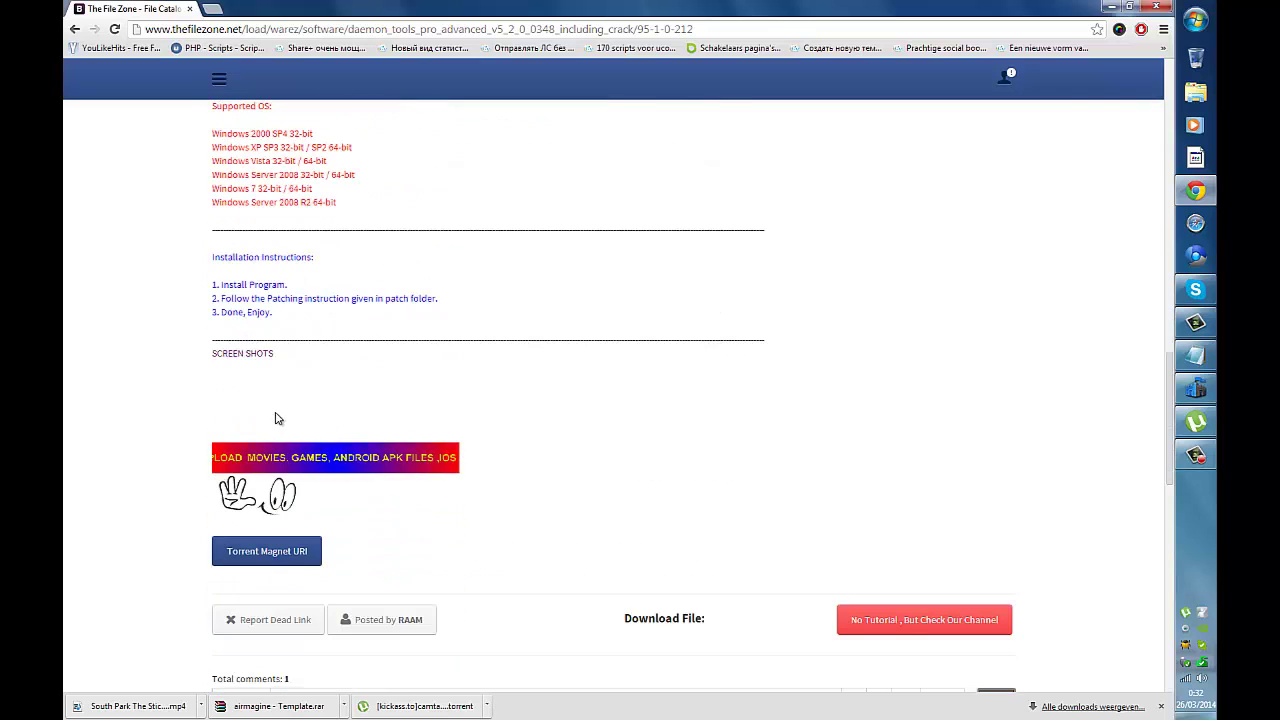
left_click(267, 555)
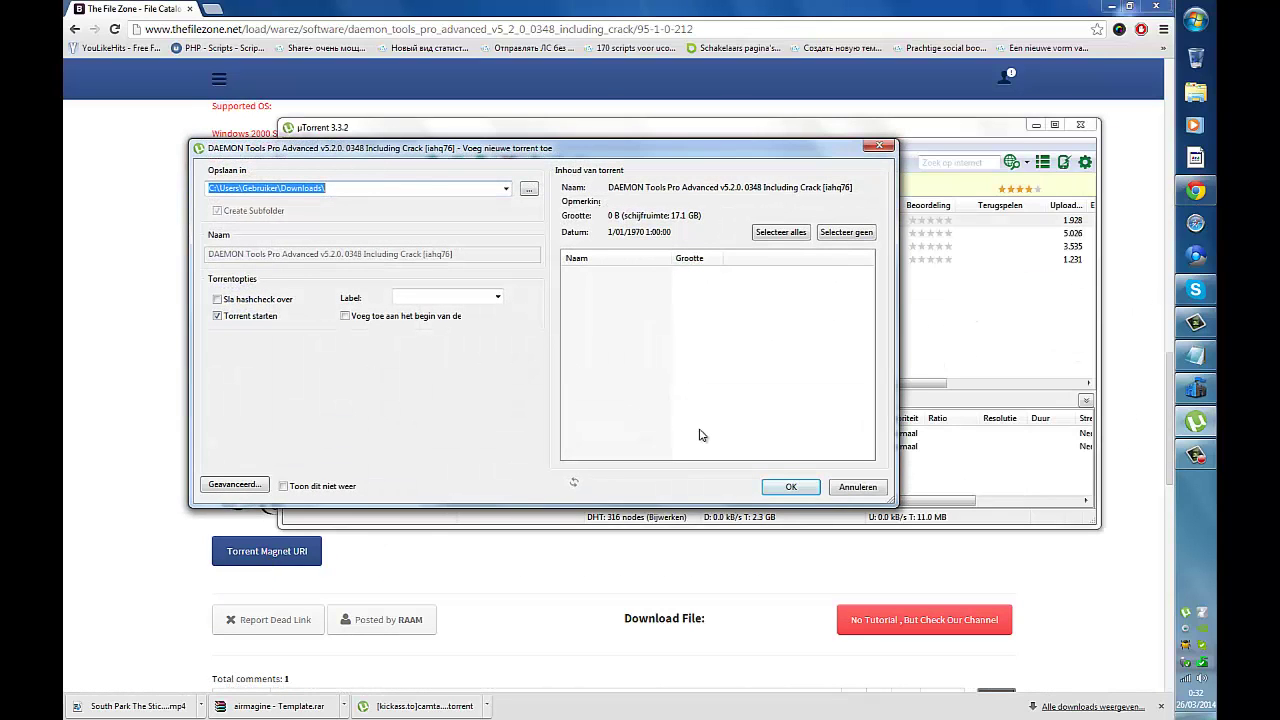
left_click(782, 488)
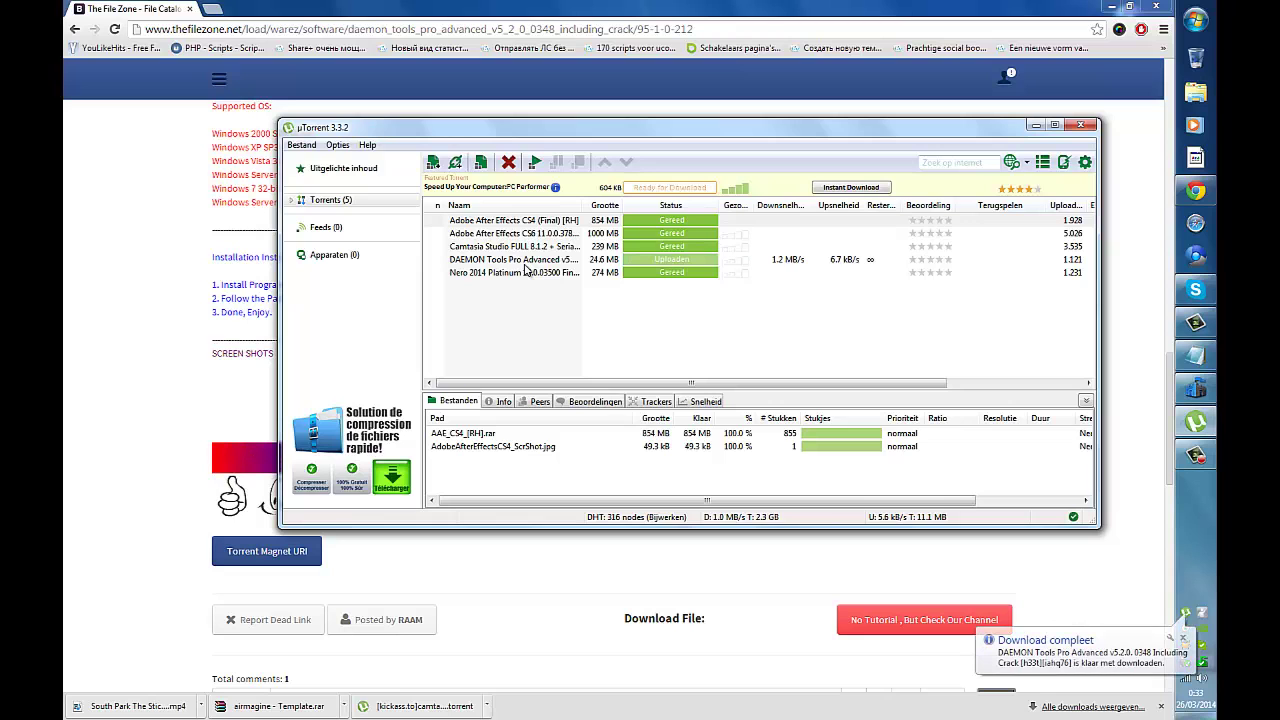
- Read ReadMe!.txt's installation steps in Notepad, close it, and select DAEMONToolsPro520-0348.exe
double_click(520, 259)
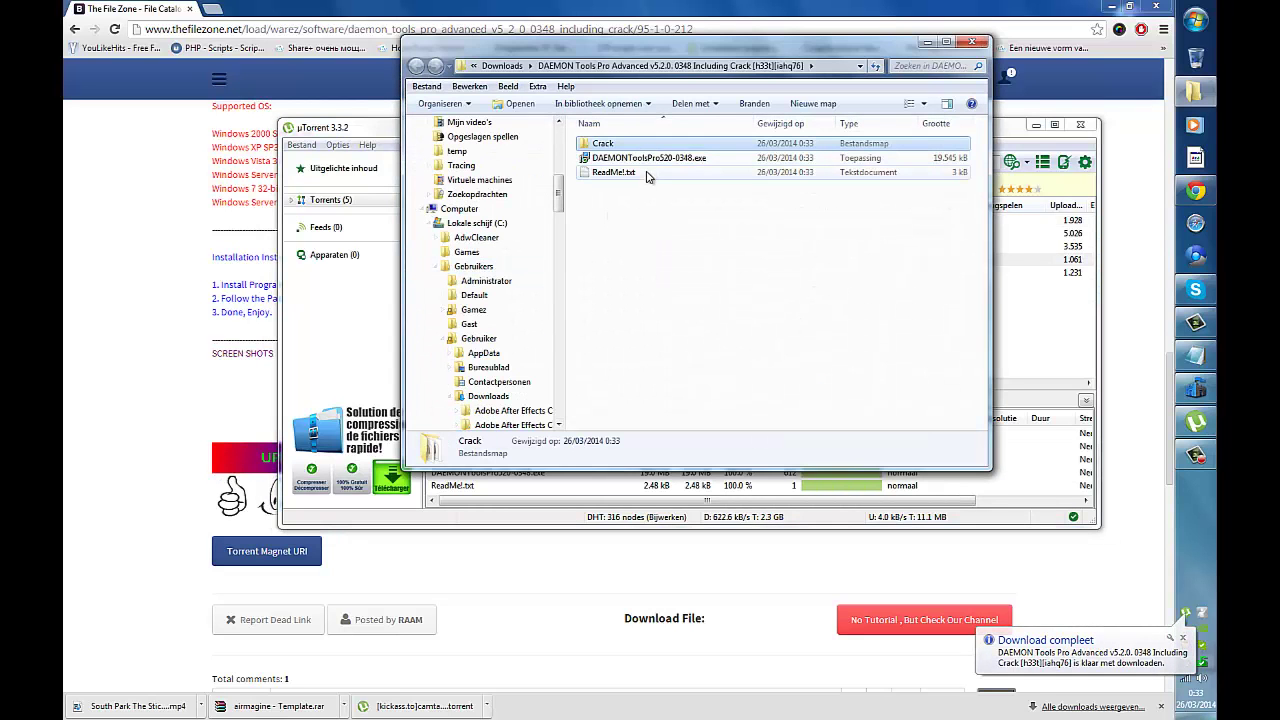
double_click(630, 173)
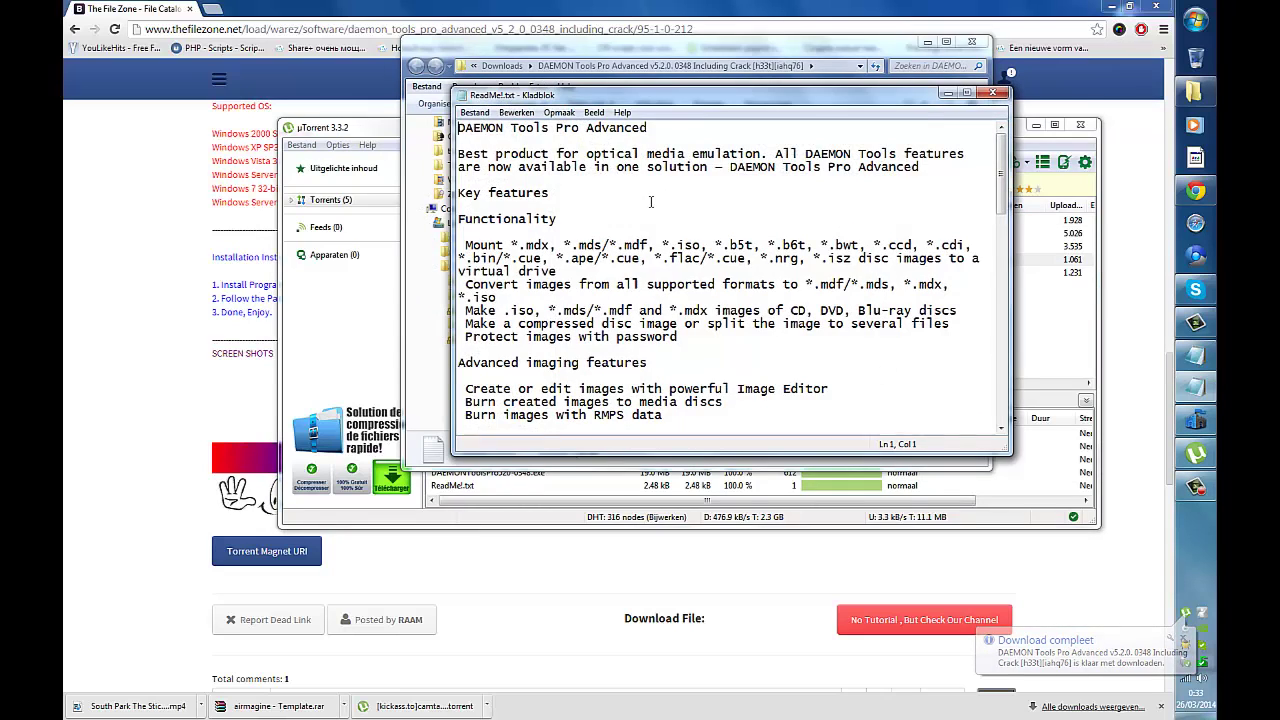
scroll(650, 205, "down", 1)
scroll(652, 232, "down", 8)
scroll(652, 232, "down", 6)
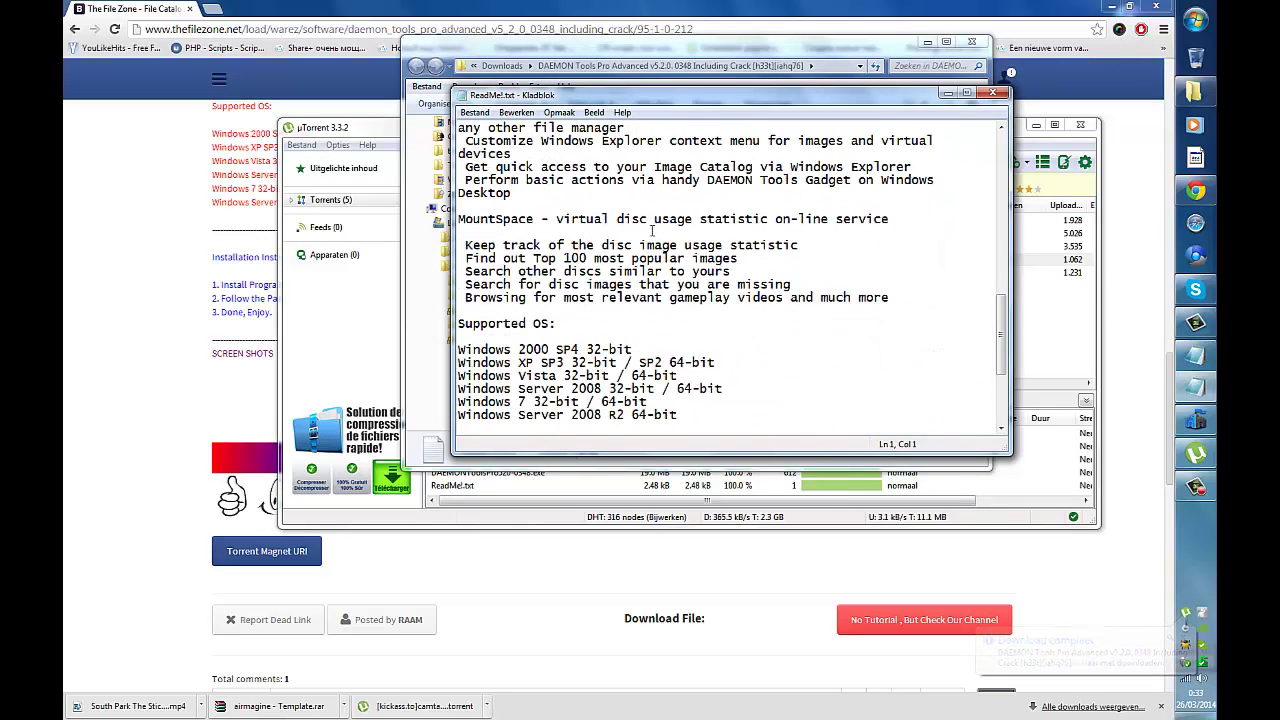
scroll(654, 234, "up", 2)
scroll(655, 235, "down", 3)
scroll(657, 236, "down", 2)
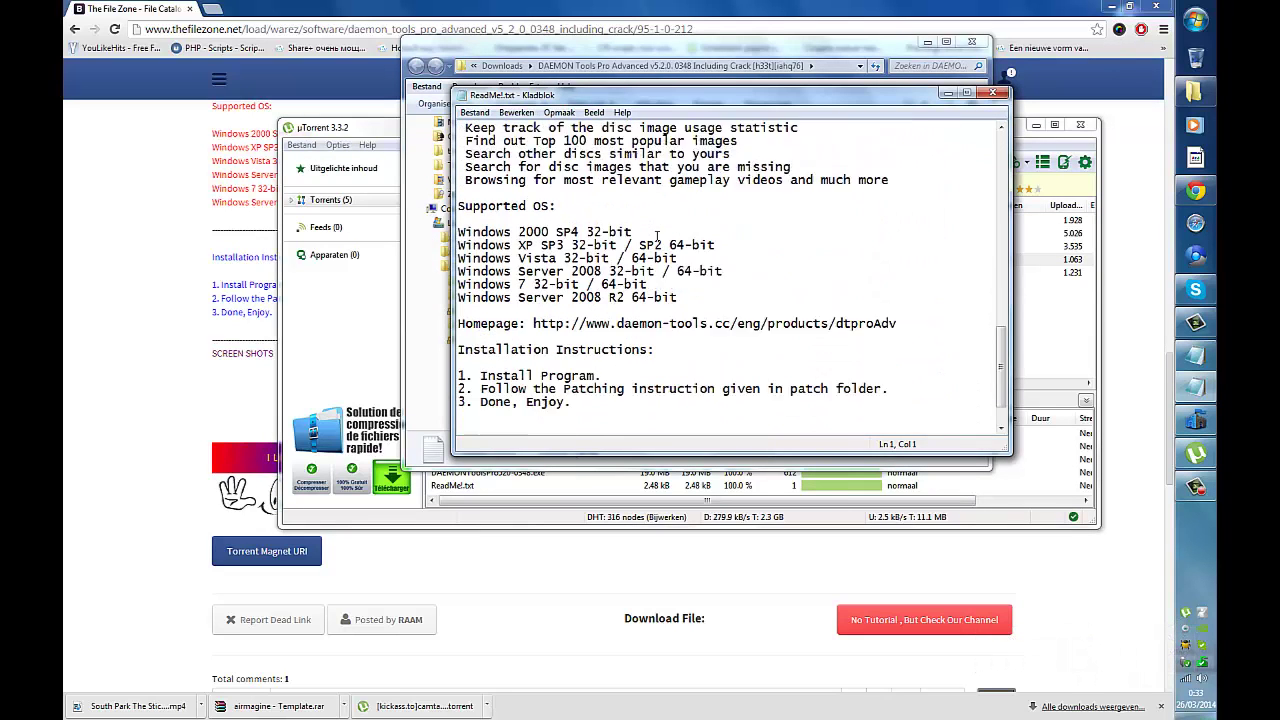
scroll(657, 236, "down", 2)
left_click(481, 336)
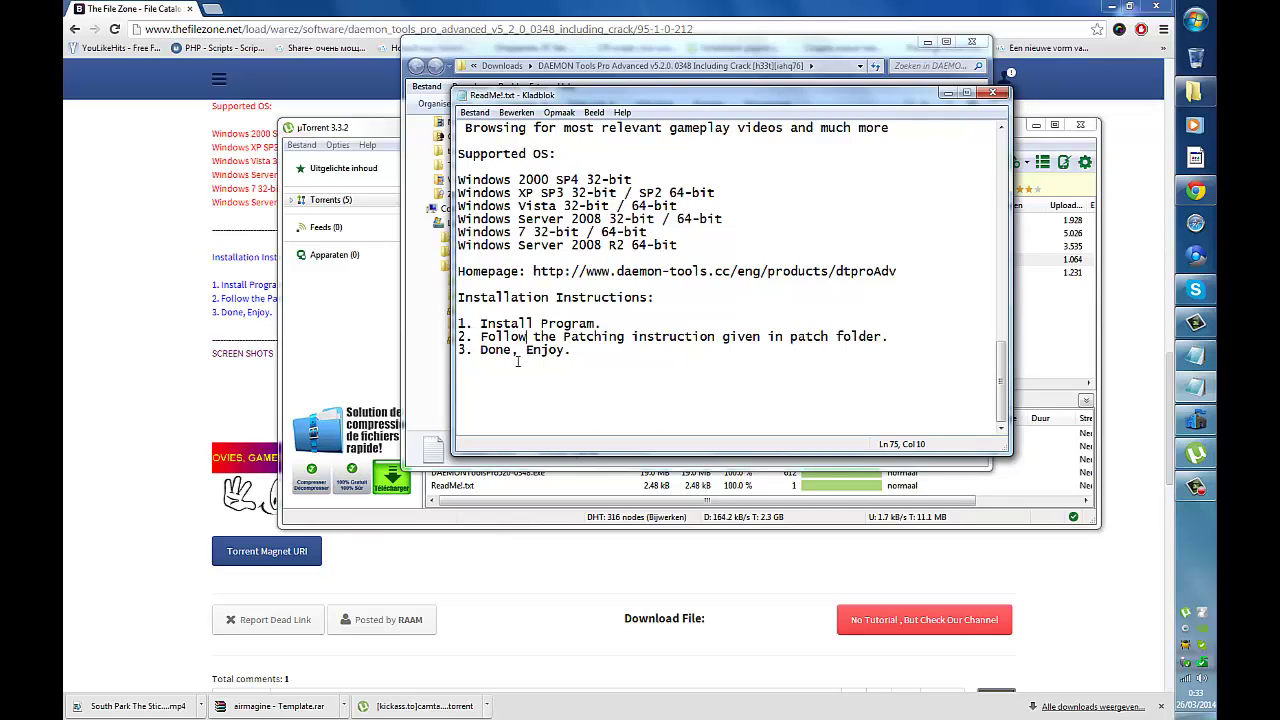
left_click(992, 93)
left_click(626, 164)
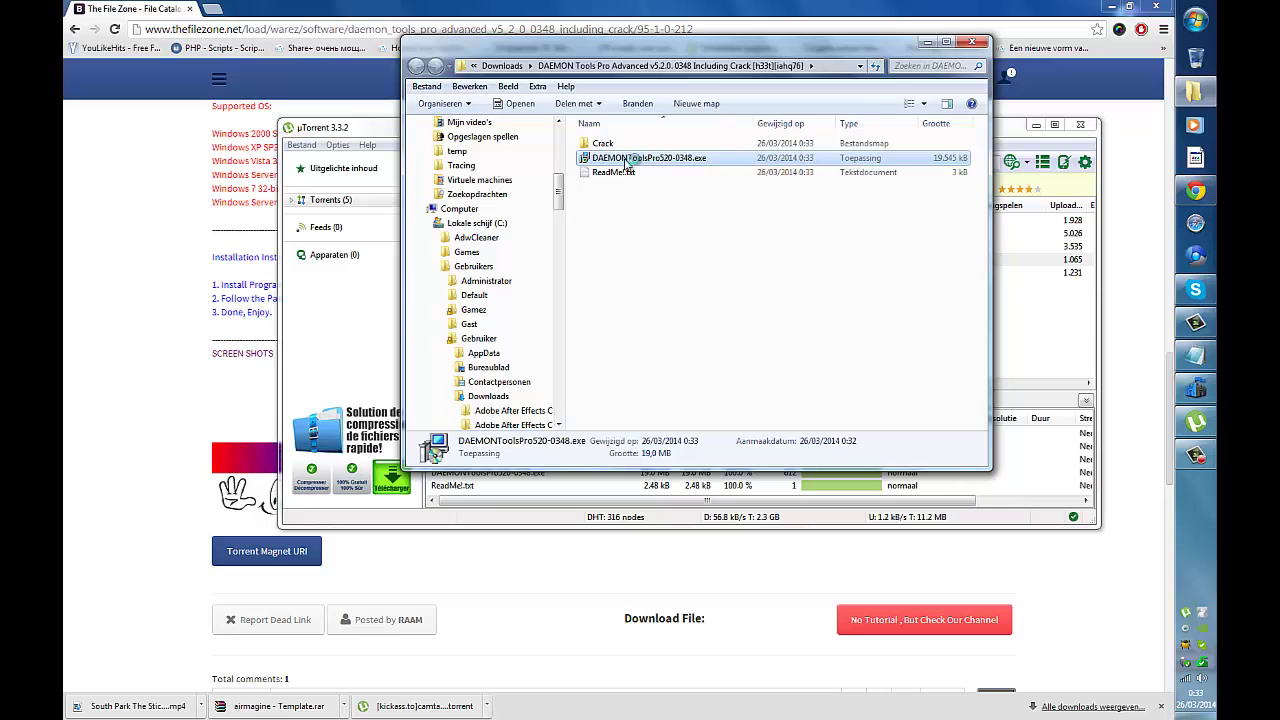
- Run DAEMONToolsPro520-0348.exe, then read Crack\Patching Instructions.txt and close Notepad
double_click(626, 164)
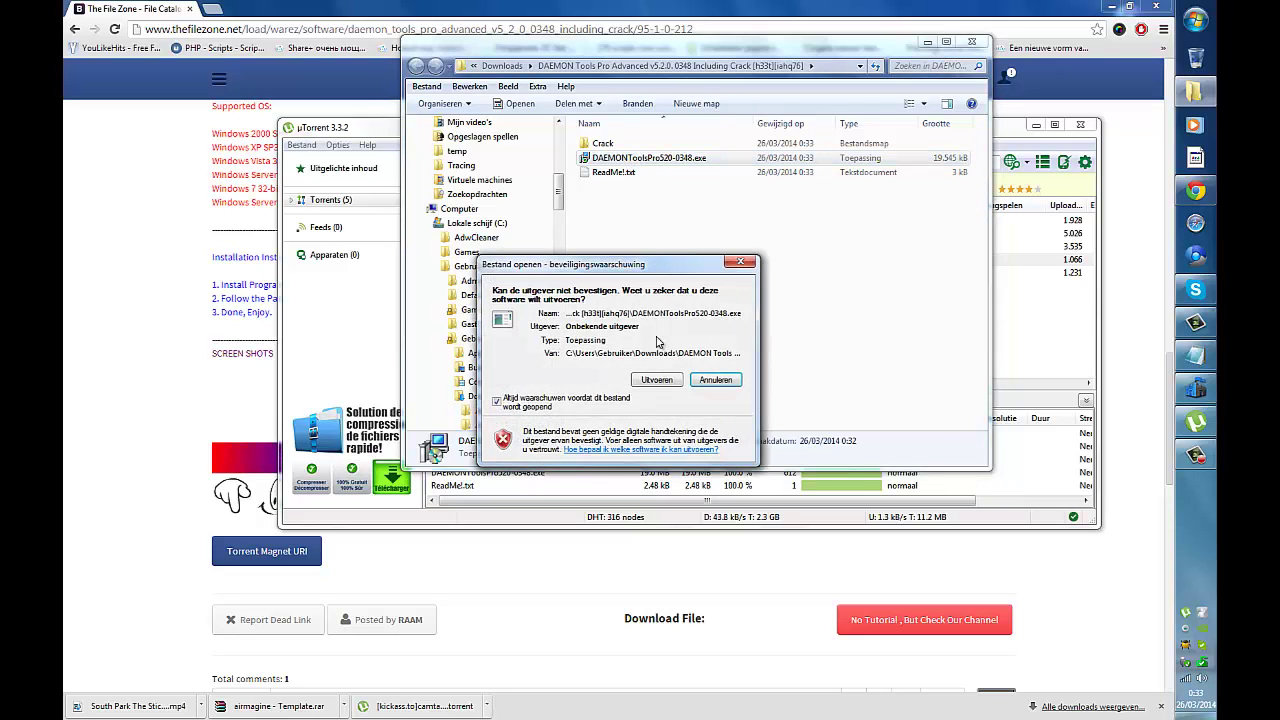
left_click(651, 380)
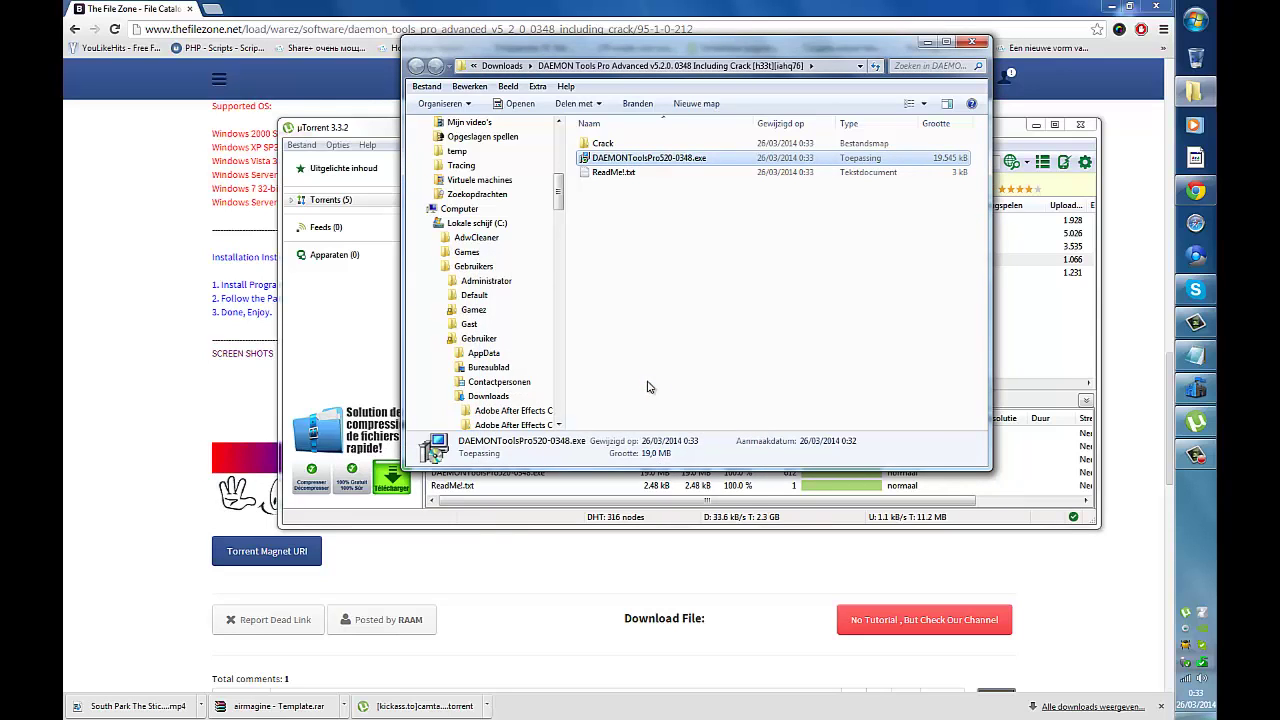
double_click(605, 144)
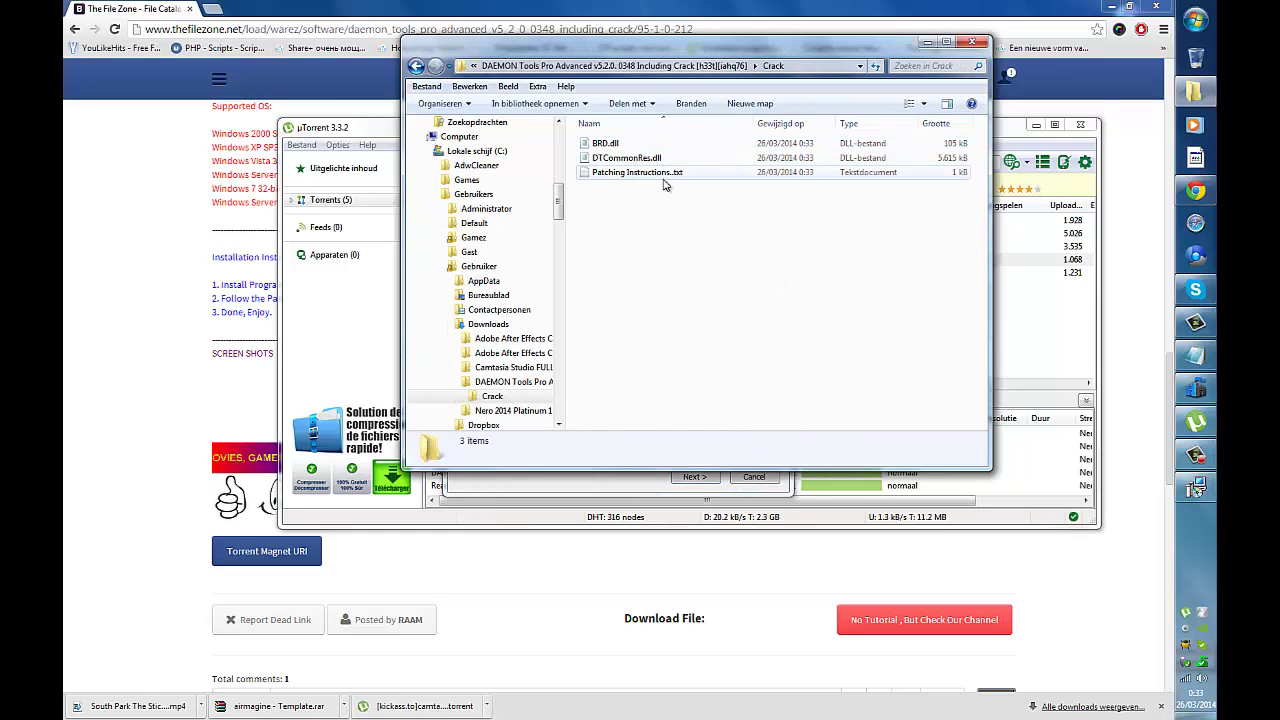
double_click(636, 172)
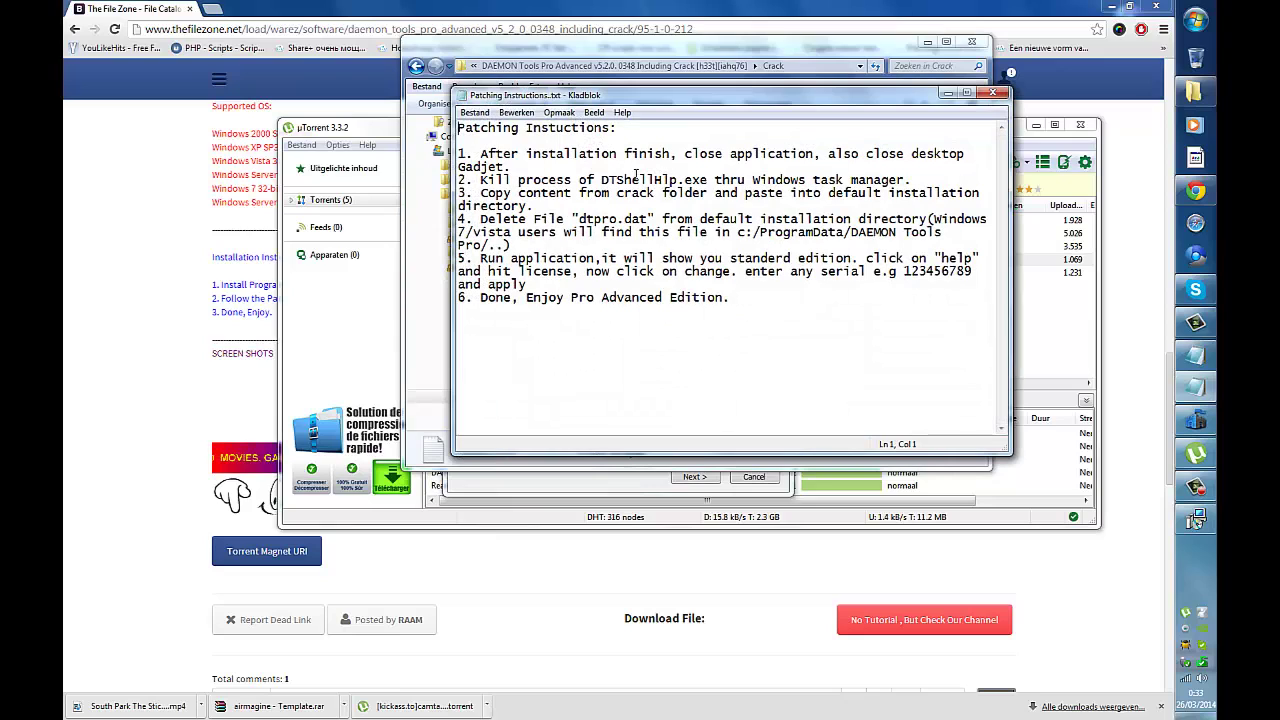
left_click(577, 155)
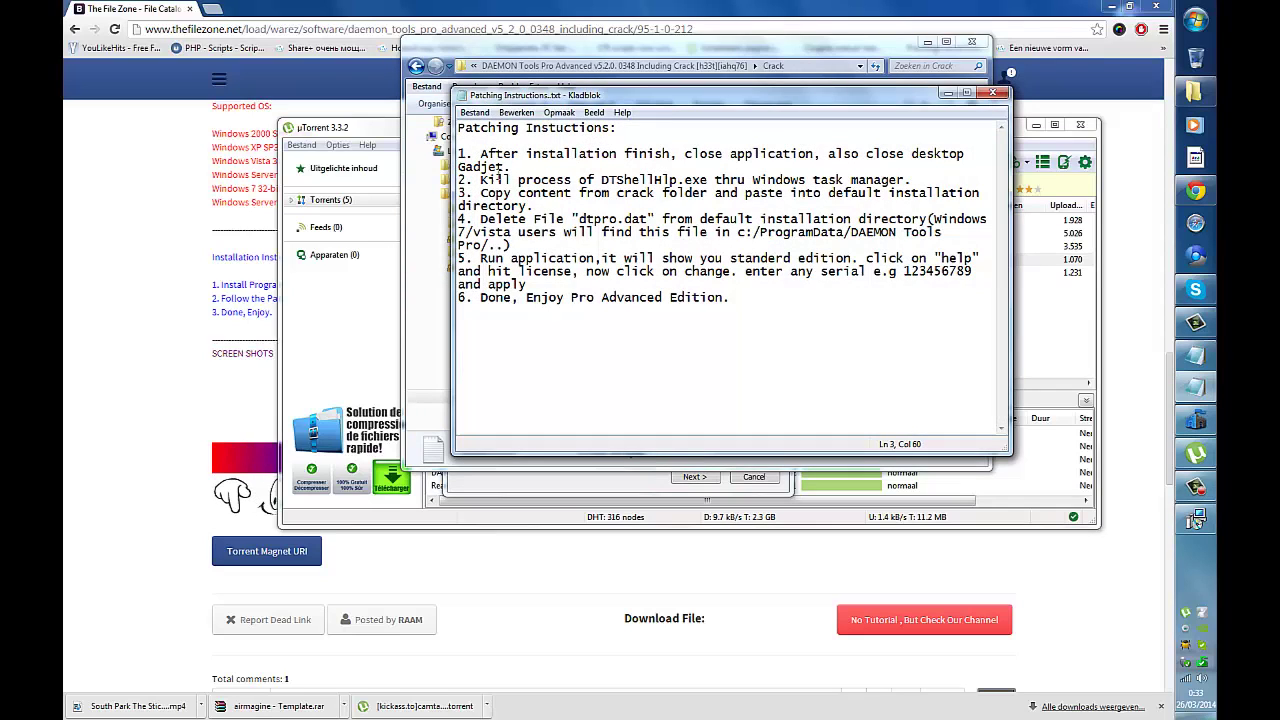
left_click(490, 167)
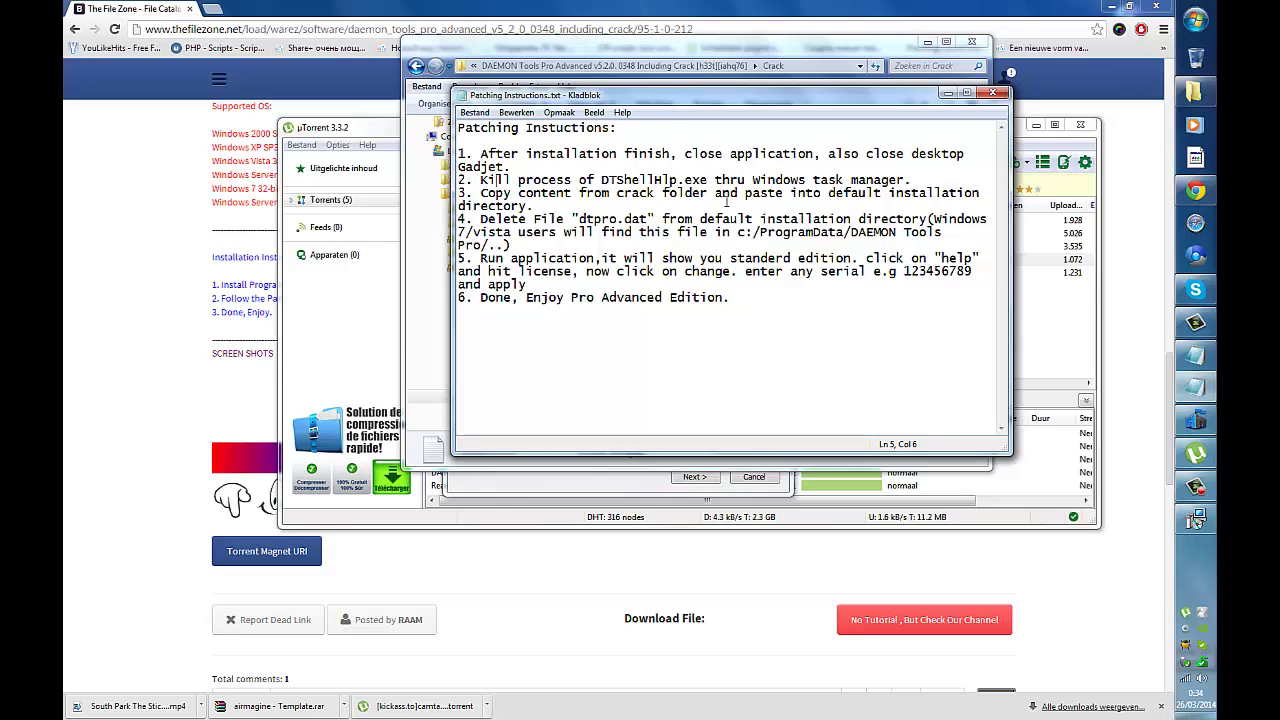
left_click(994, 94)
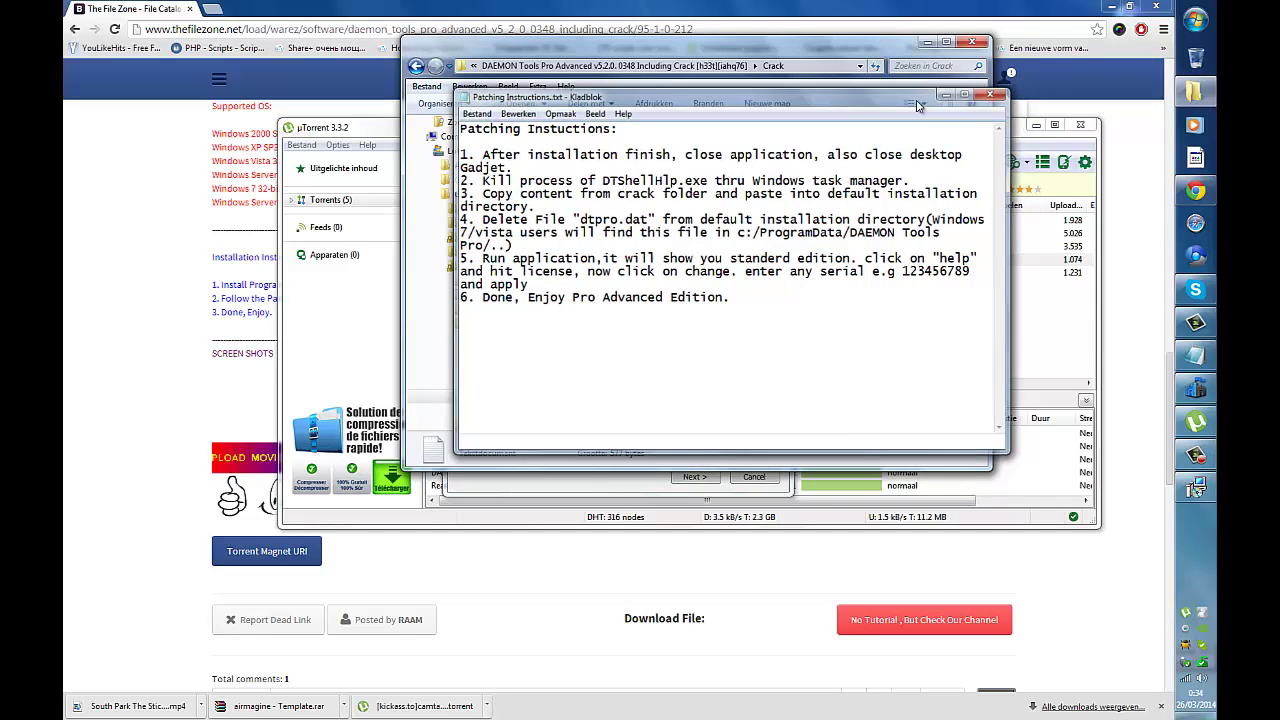
- Accept the license and Advanced Edition trial, skip Search Protect, keep the default folder, and install
left_click(1198, 490)
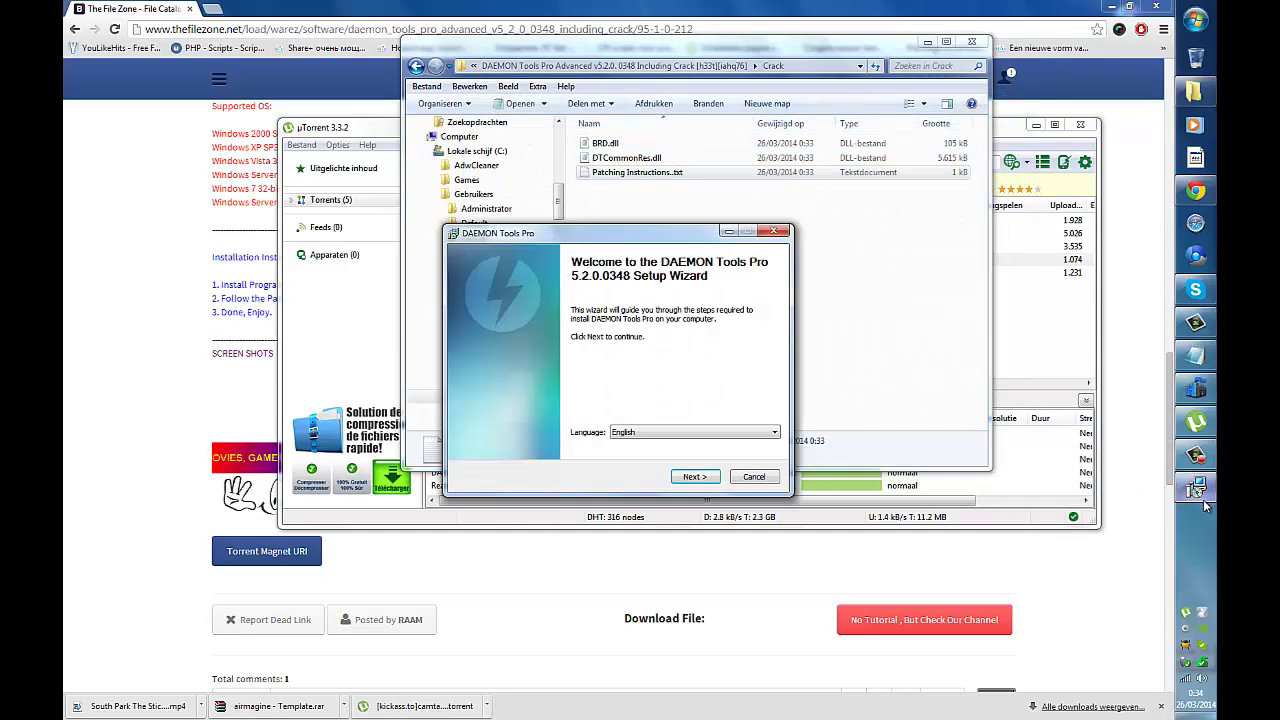
left_click(705, 477)
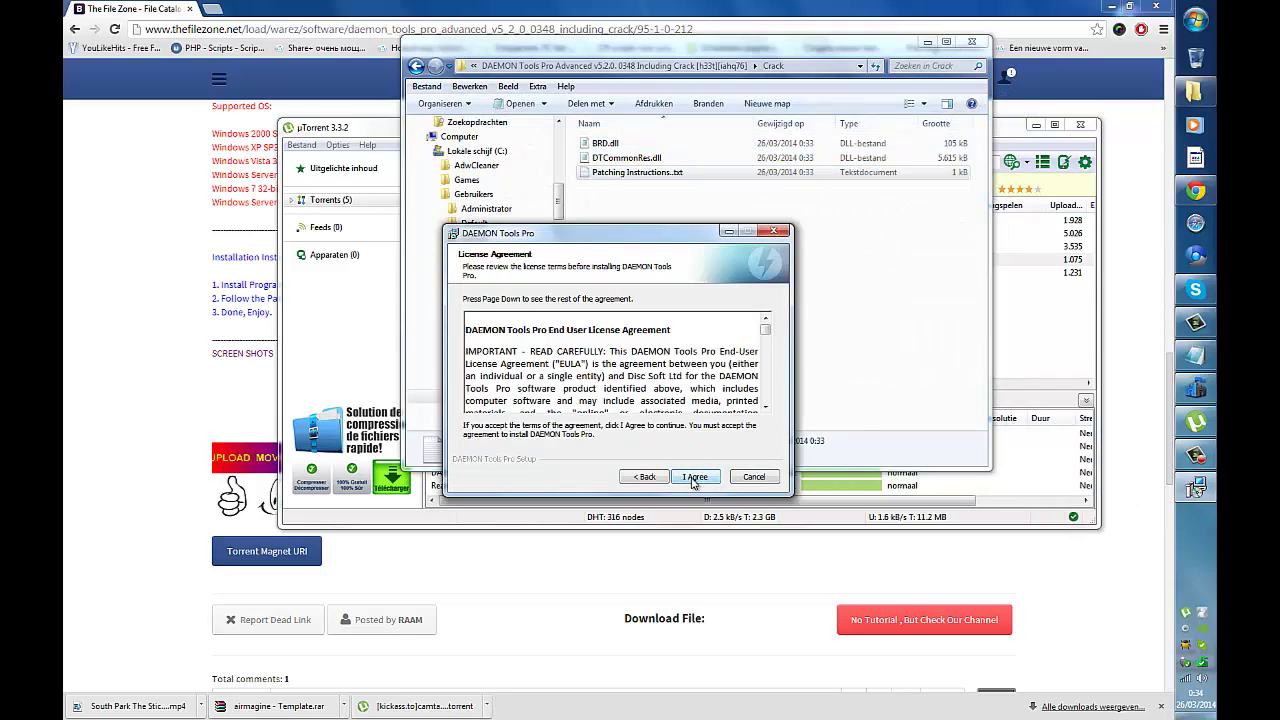
left_click(692, 478)
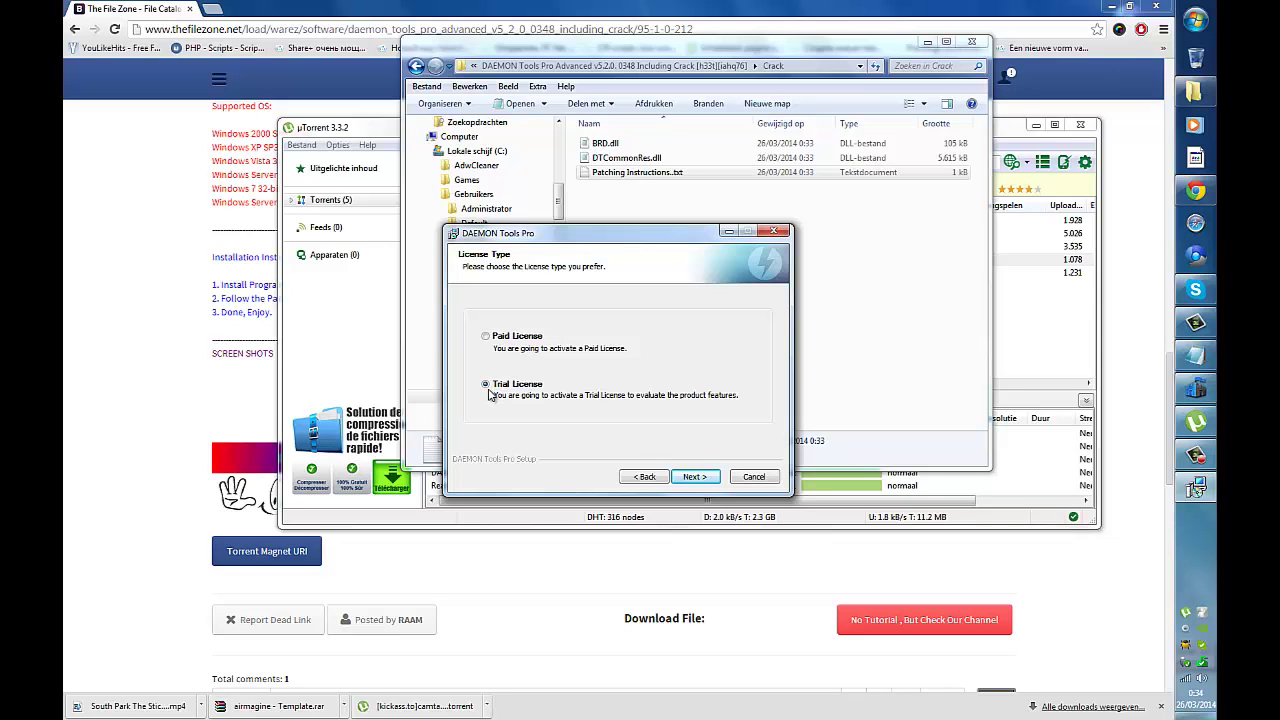
left_click(702, 479)
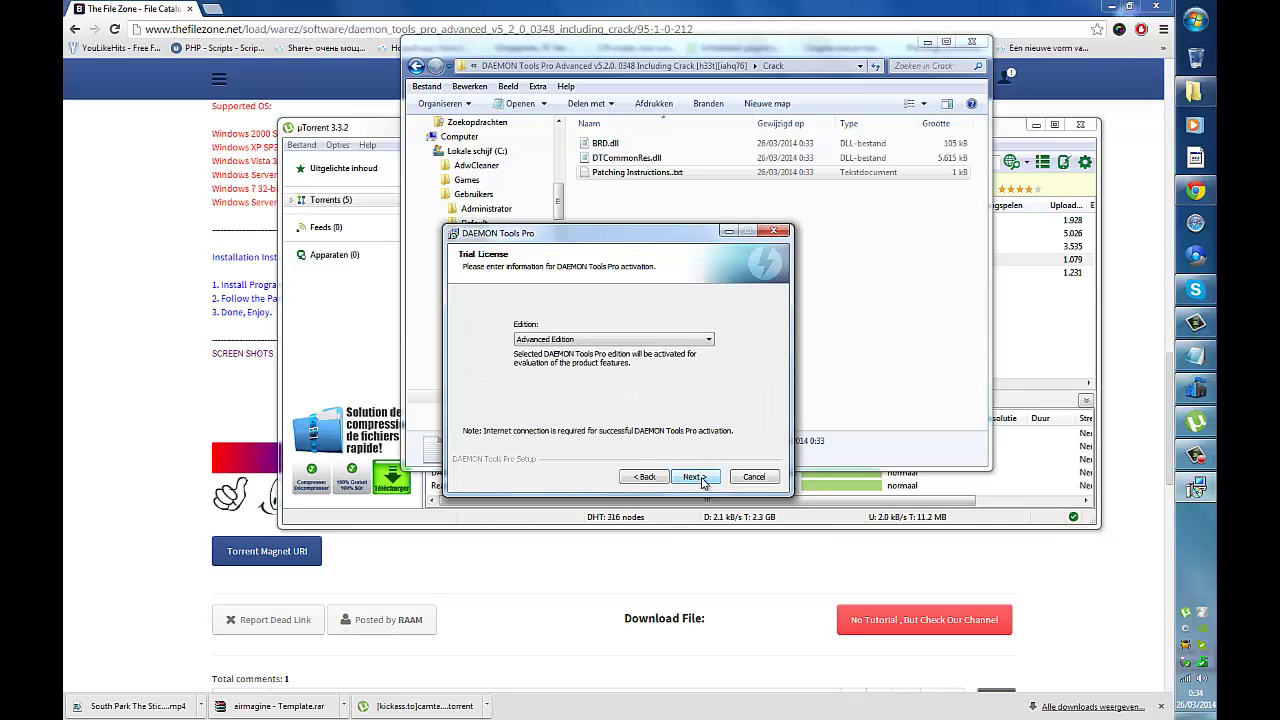
left_click(699, 477)
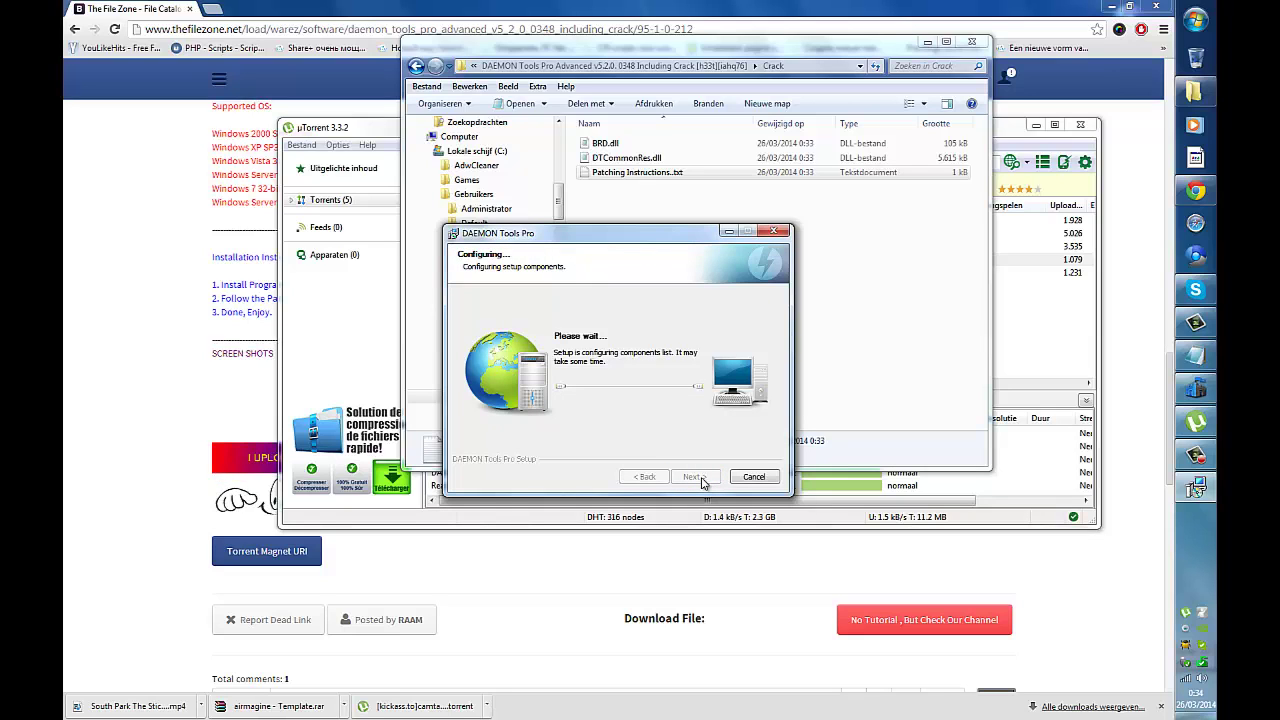
left_click(703, 481)
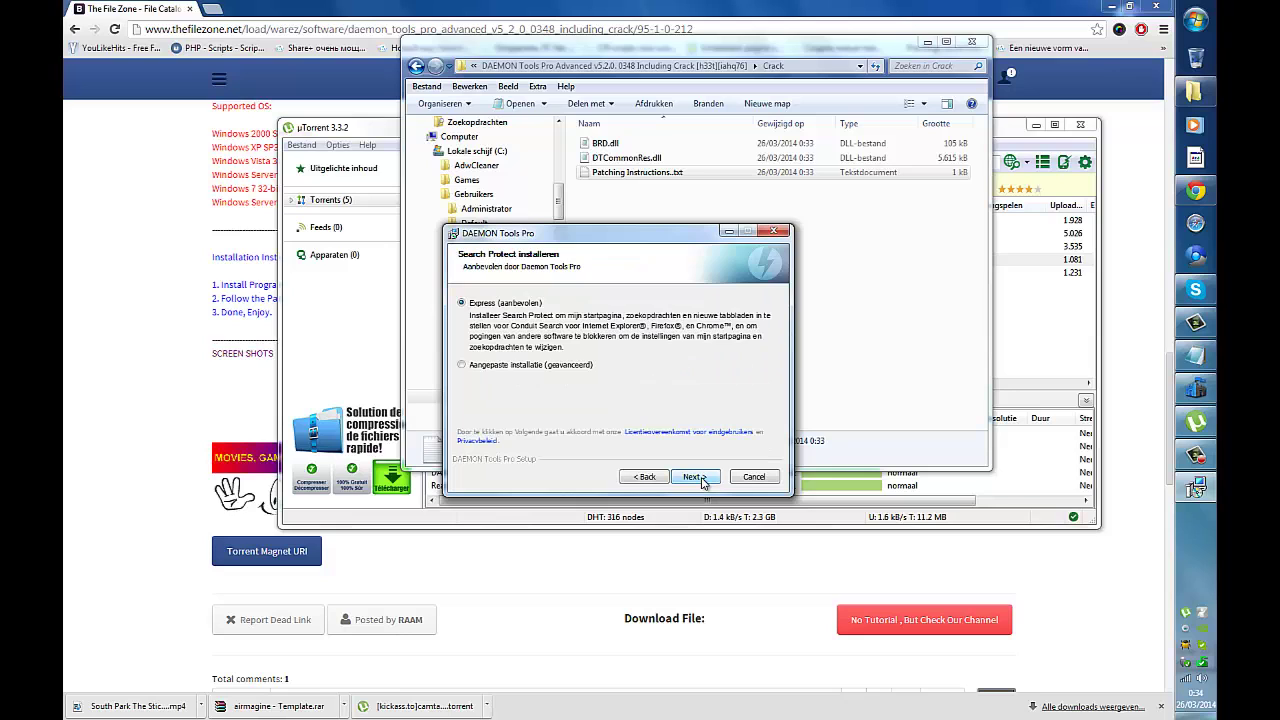
left_click(703, 481)
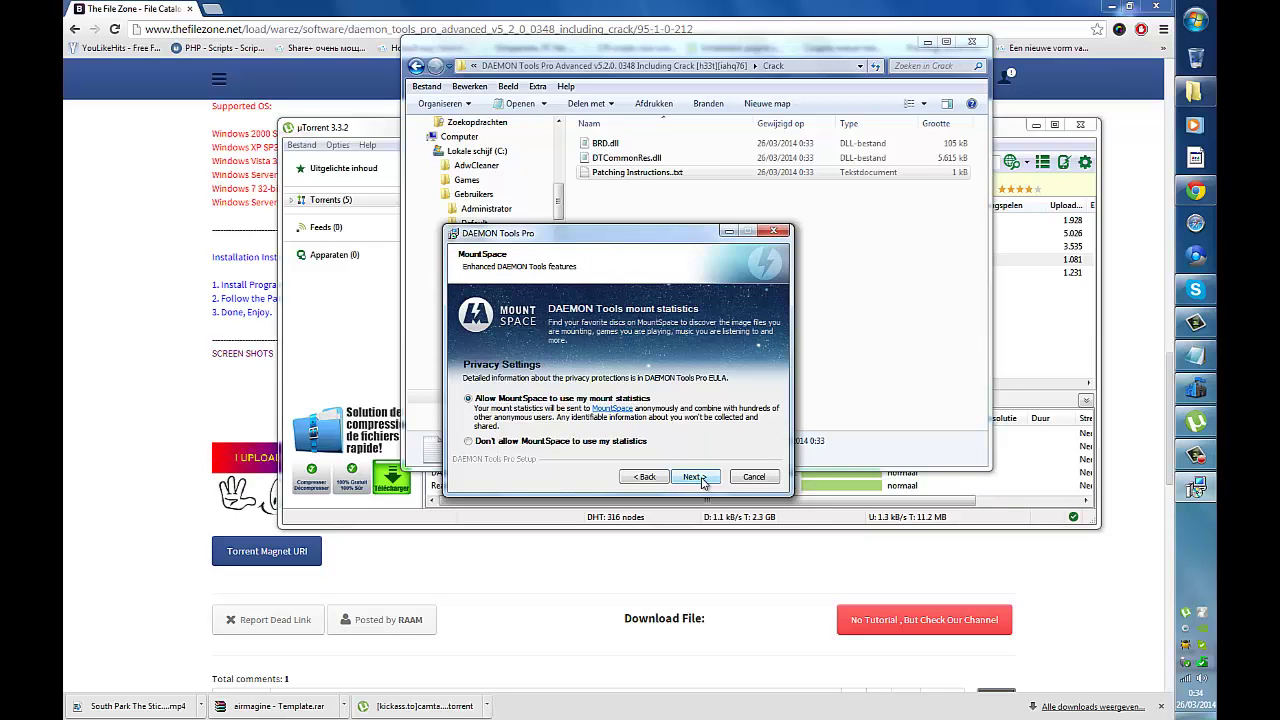
left_click(703, 481)
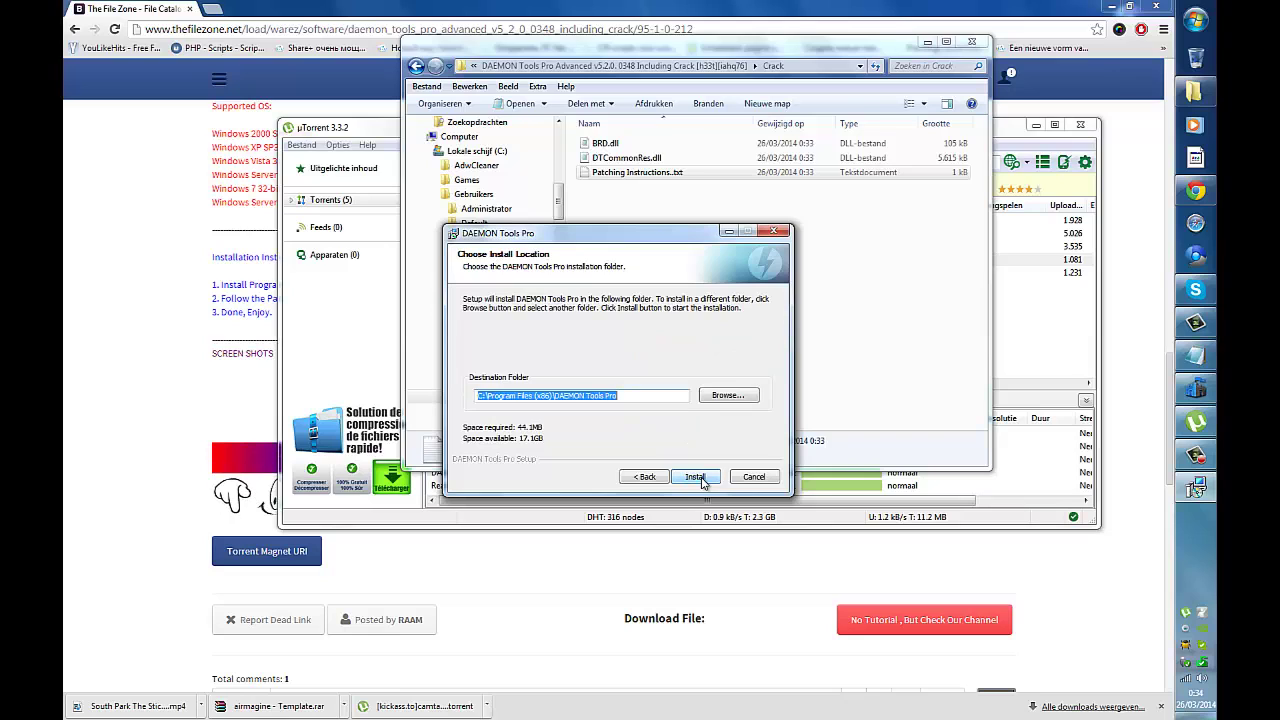
left_click(703, 479)
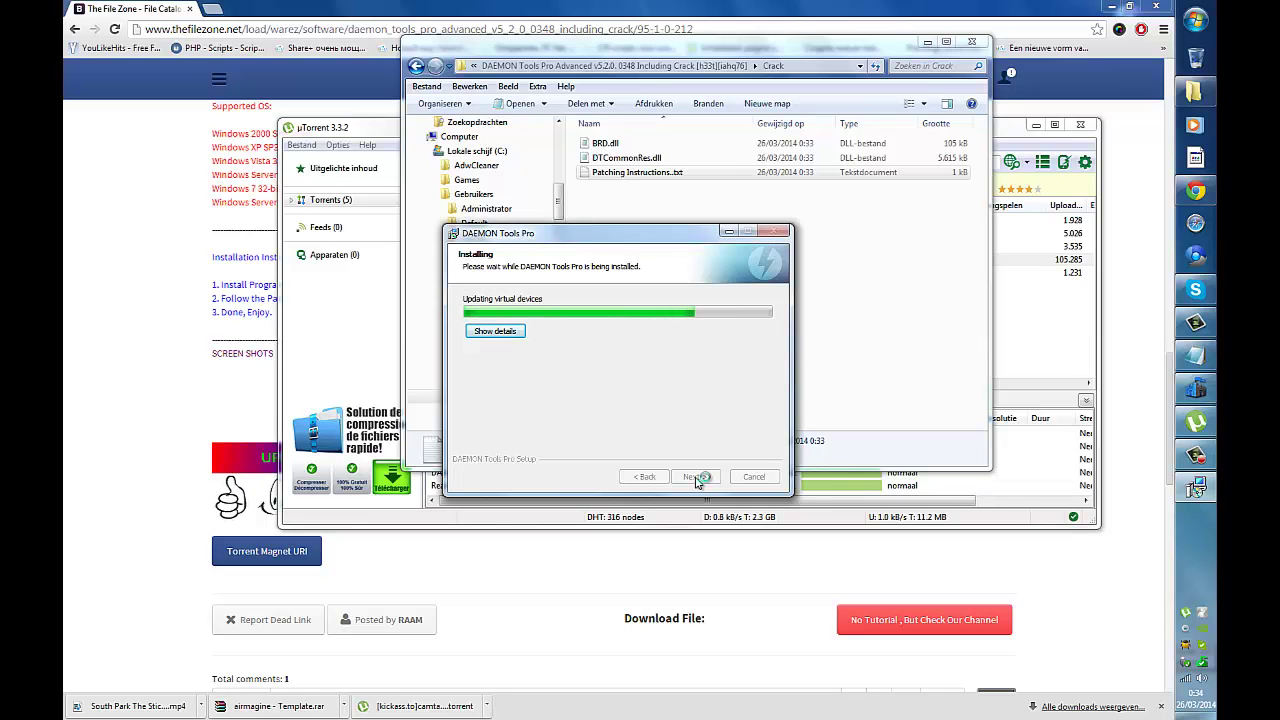
- Switch between the browser and Crack folder windows, then expand and scroll the installation log
left_click(1163, 707)
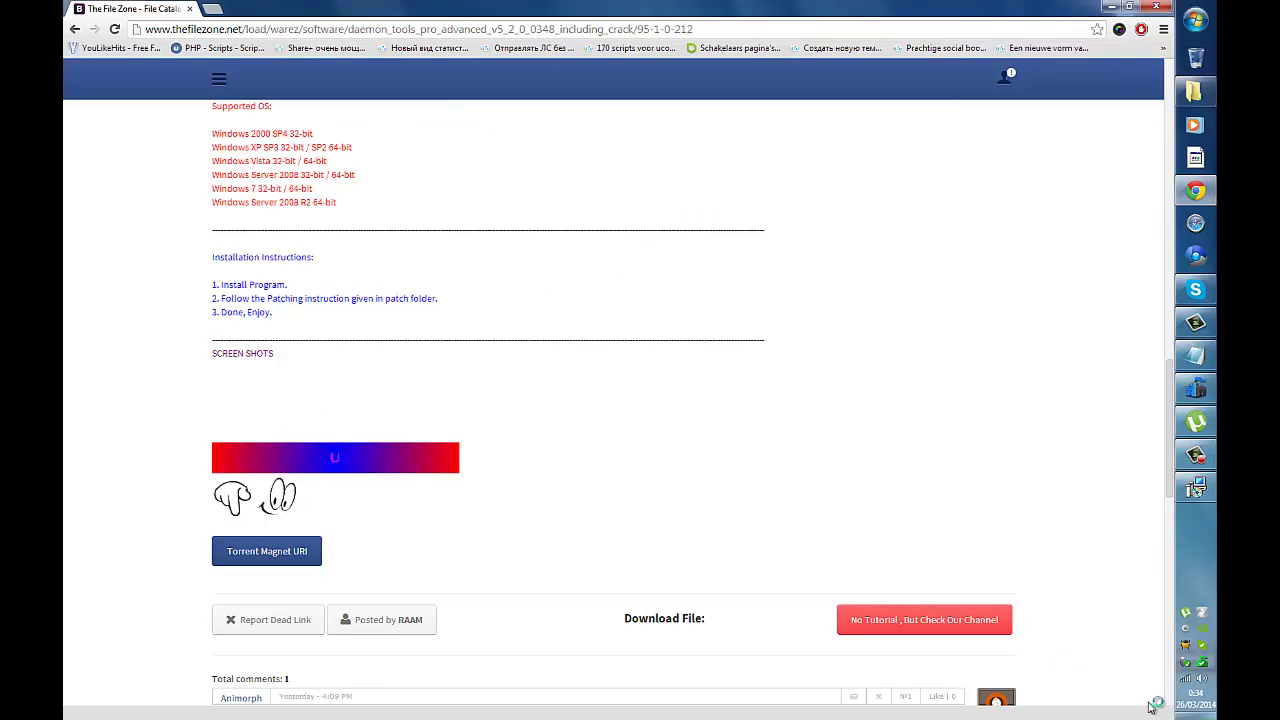
left_click(1198, 488)
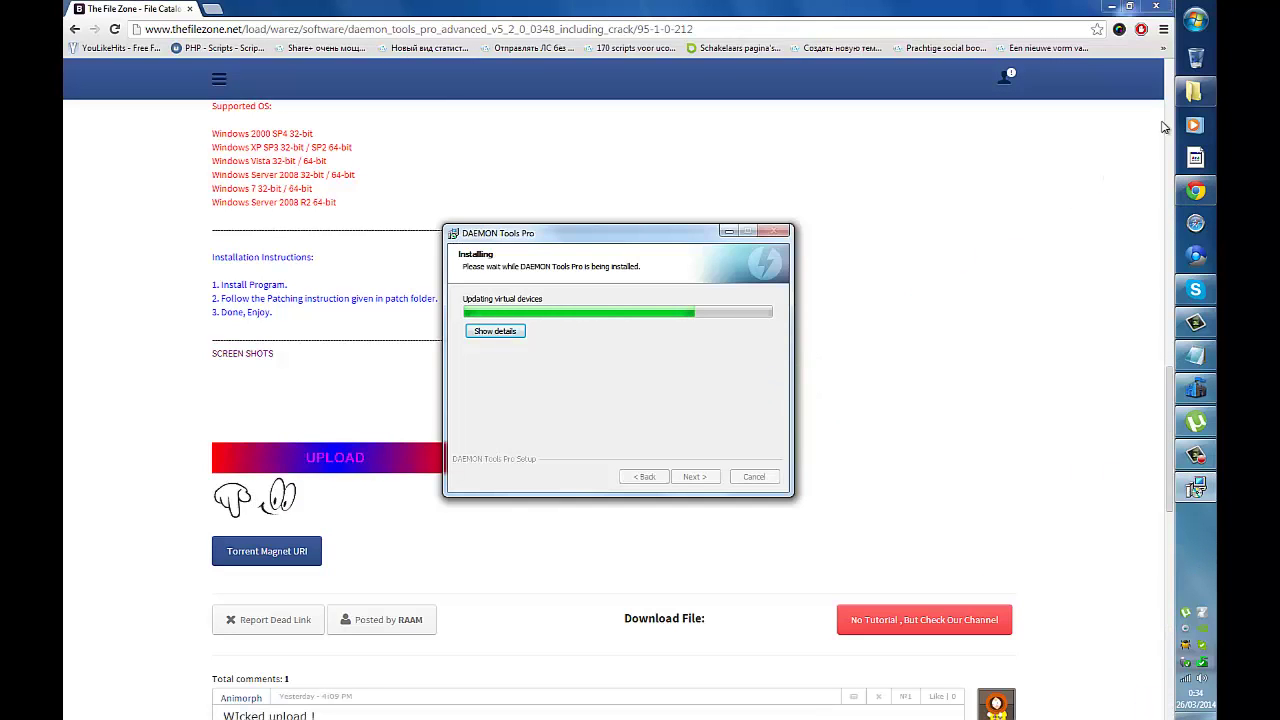
left_click(1199, 96)
left_click(1202, 493)
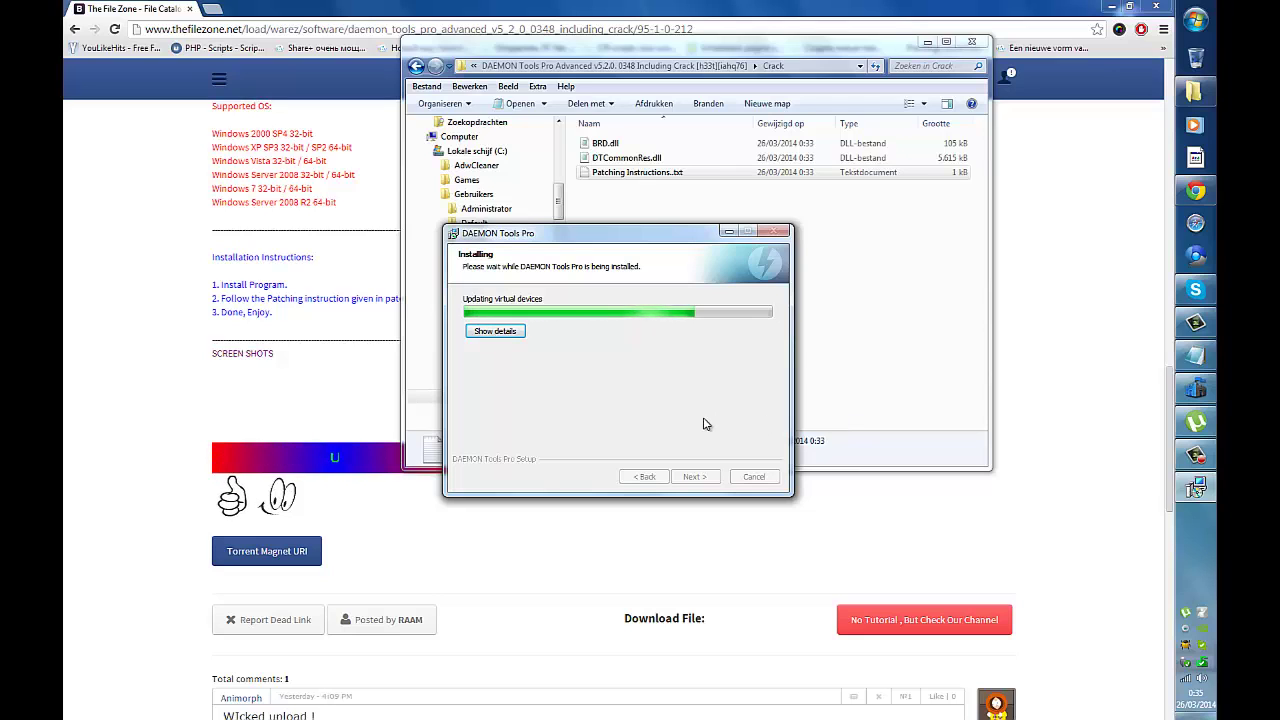
left_click(495, 331)
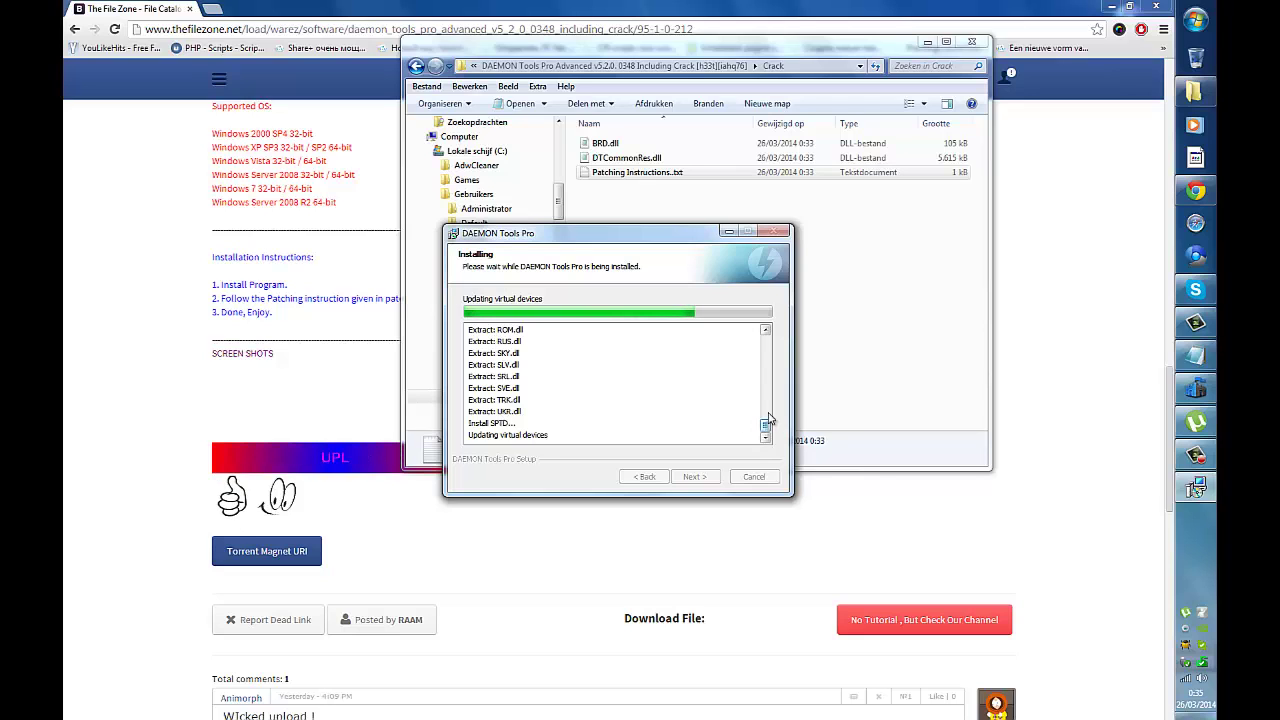
left_click_drag(765, 425, 765, 335)
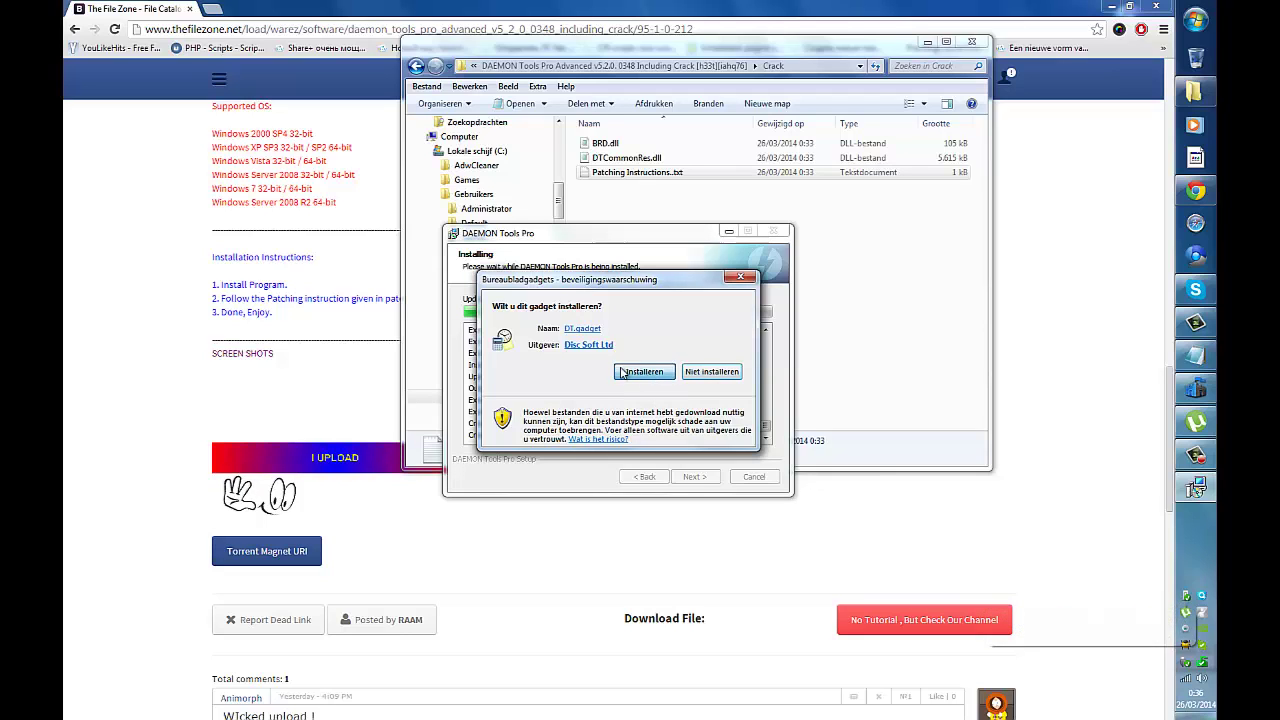
- Choose Installeren in the DT.gadget security warning
left_click(642, 373)
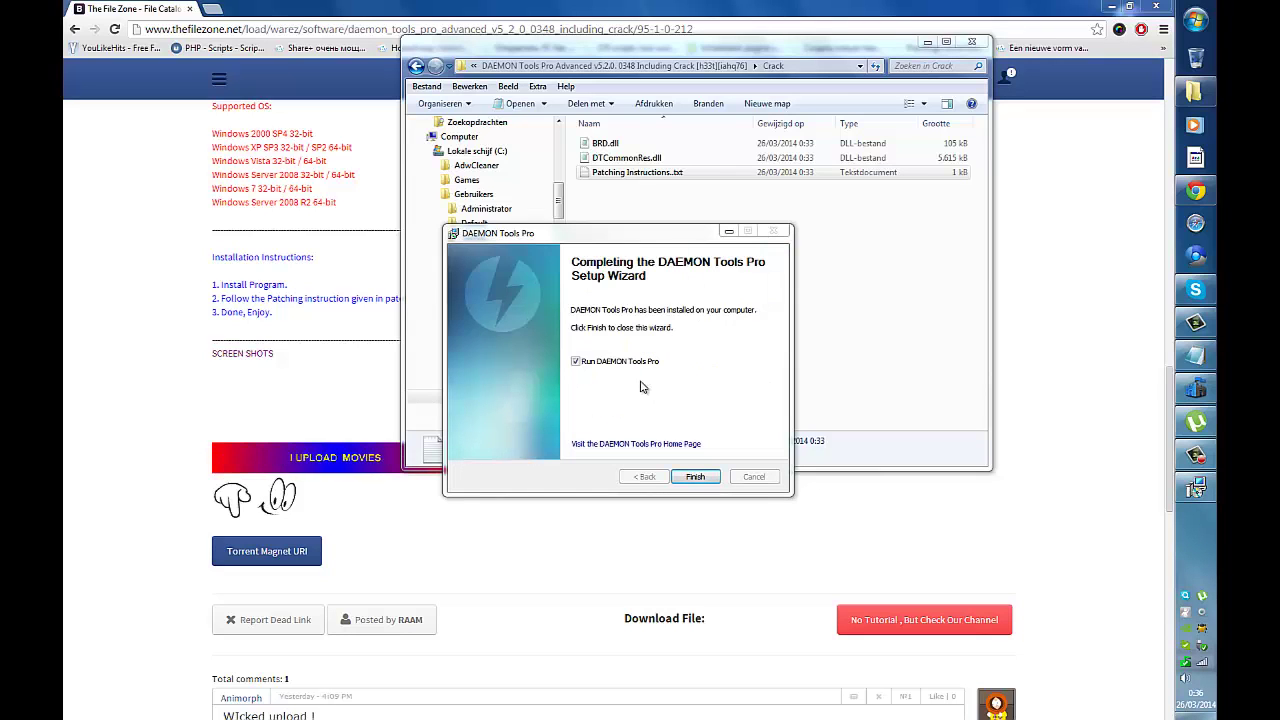
- Finish setup with Run DAEMON Tools Pro left enabled
left_click(641, 364)
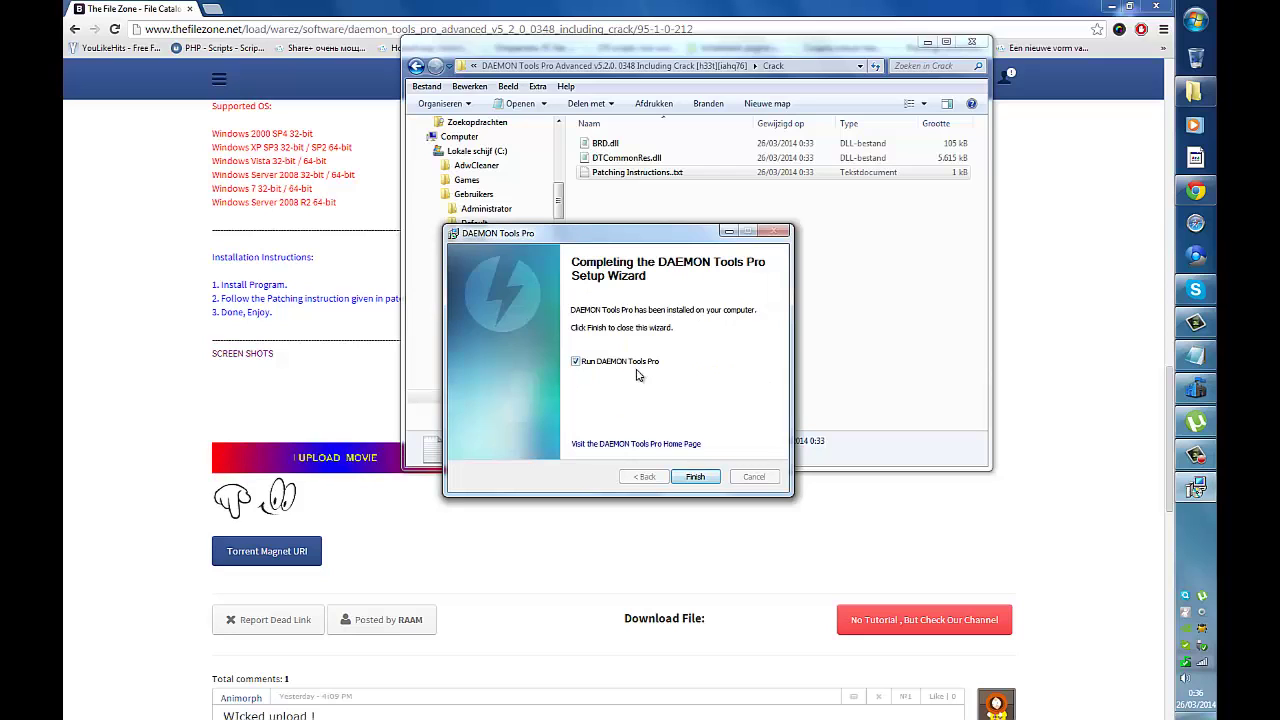
left_click(636, 362)
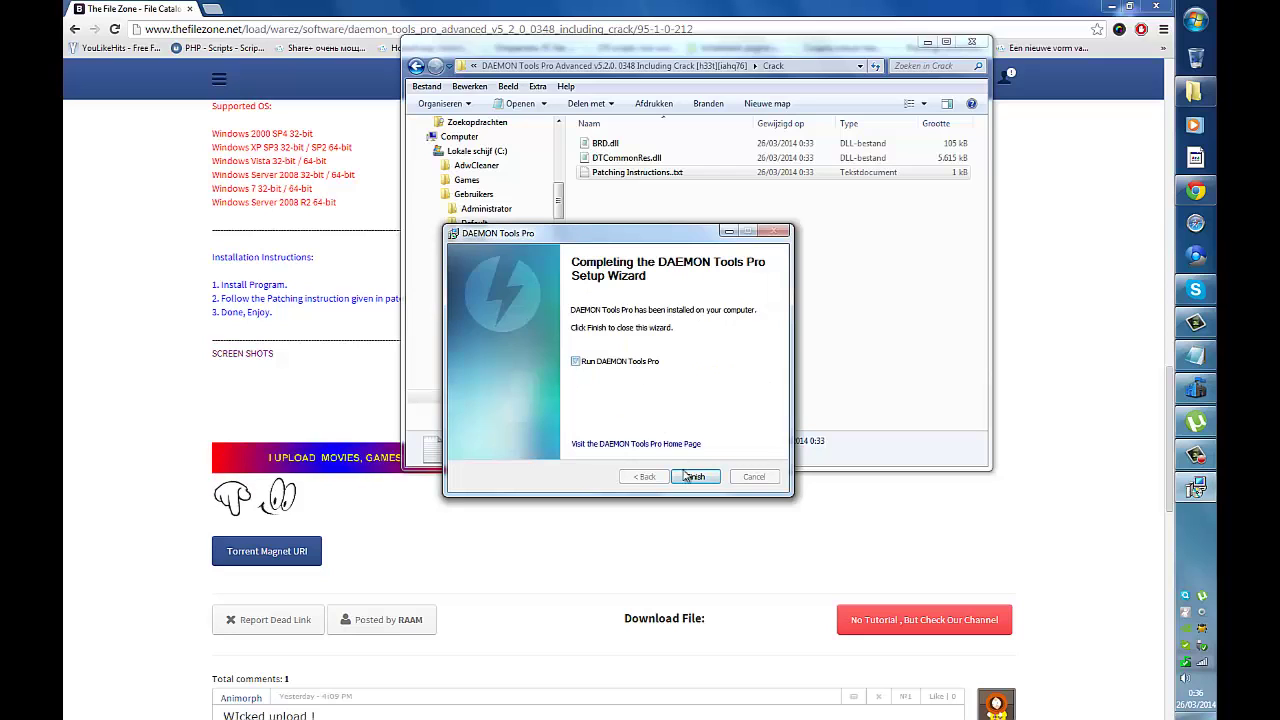
left_click(640, 363)
left_click(689, 480)
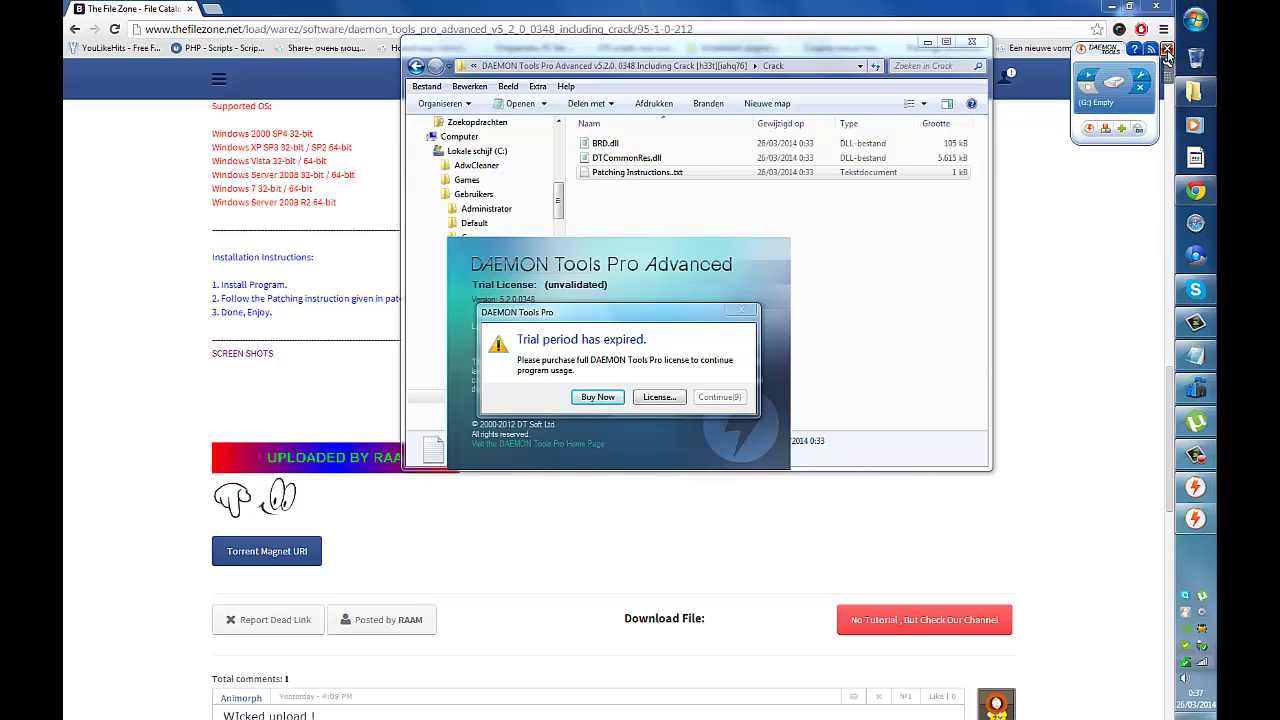
- Close the desktop gadget, continue past the trial-expired notice, and close the main window
left_click(1166, 55)
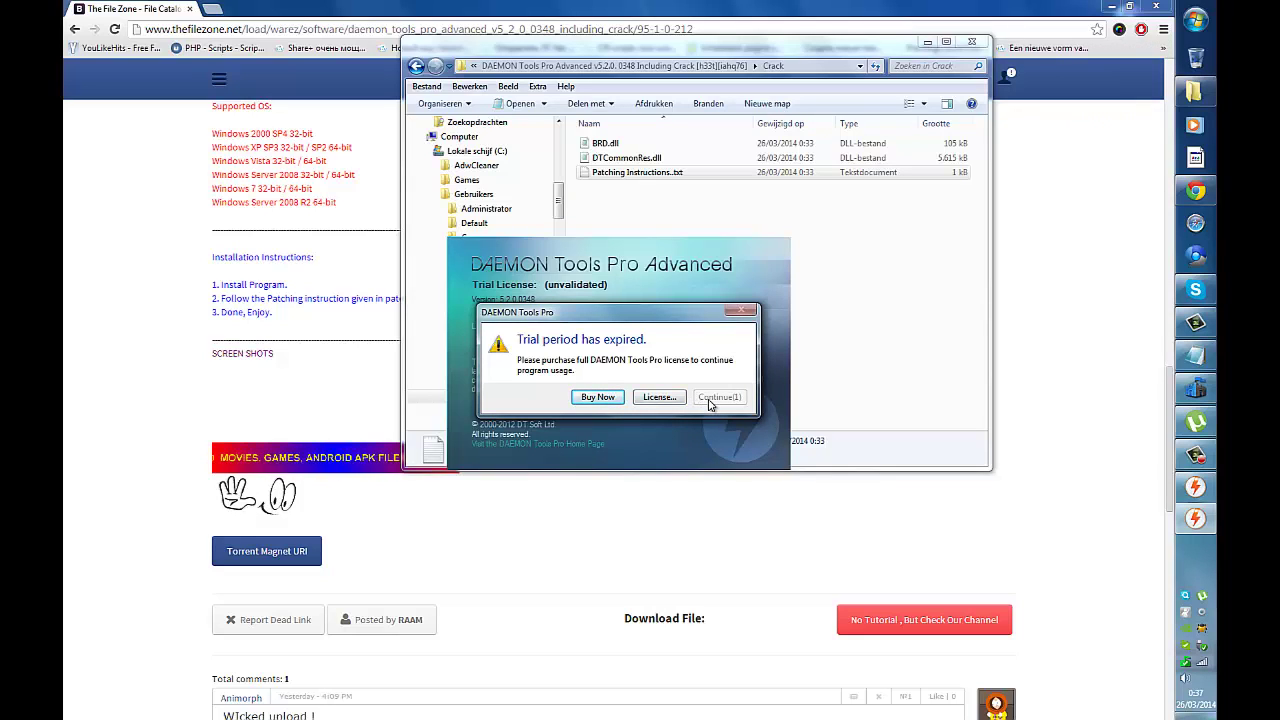
left_click(710, 398)
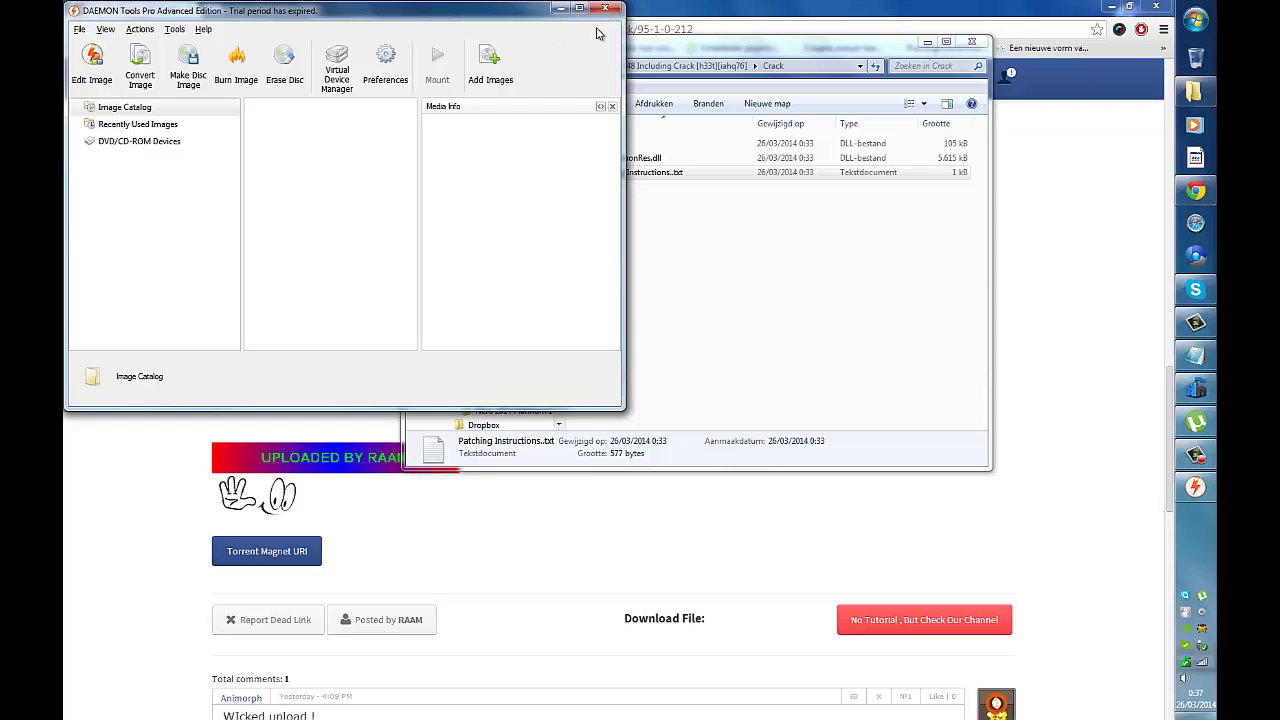
left_click(606, 9)
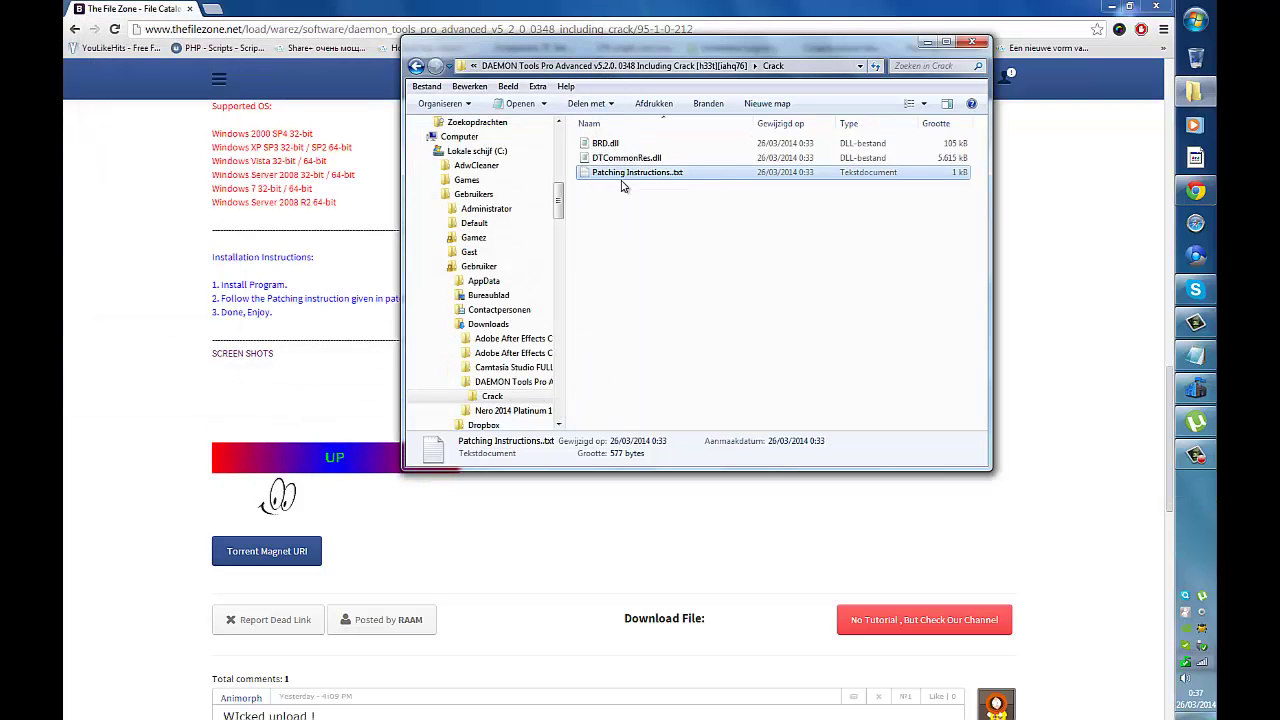
- Reopen Patching Instructions.txt, highlight DTShellHlp.exe in step 2, and bring up the taskbar menu
double_click(626, 174)
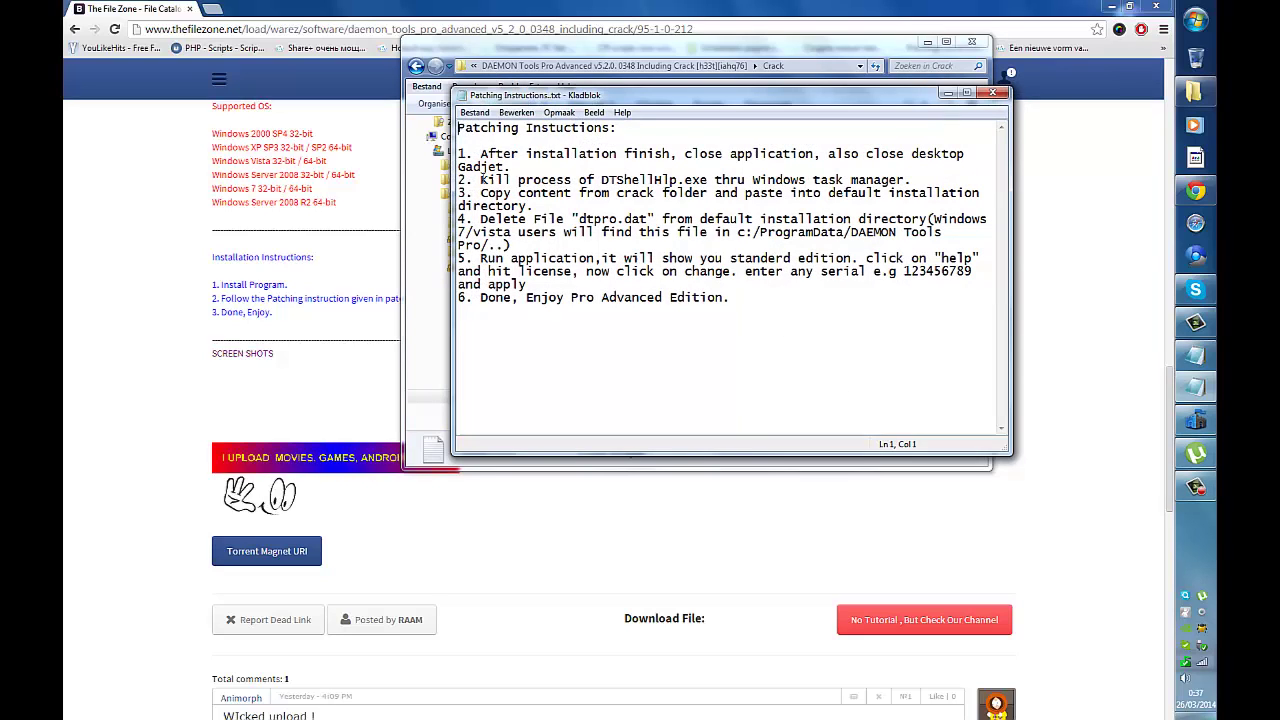
left_click_drag(481, 180, 876, 181)
left_click(876, 180)
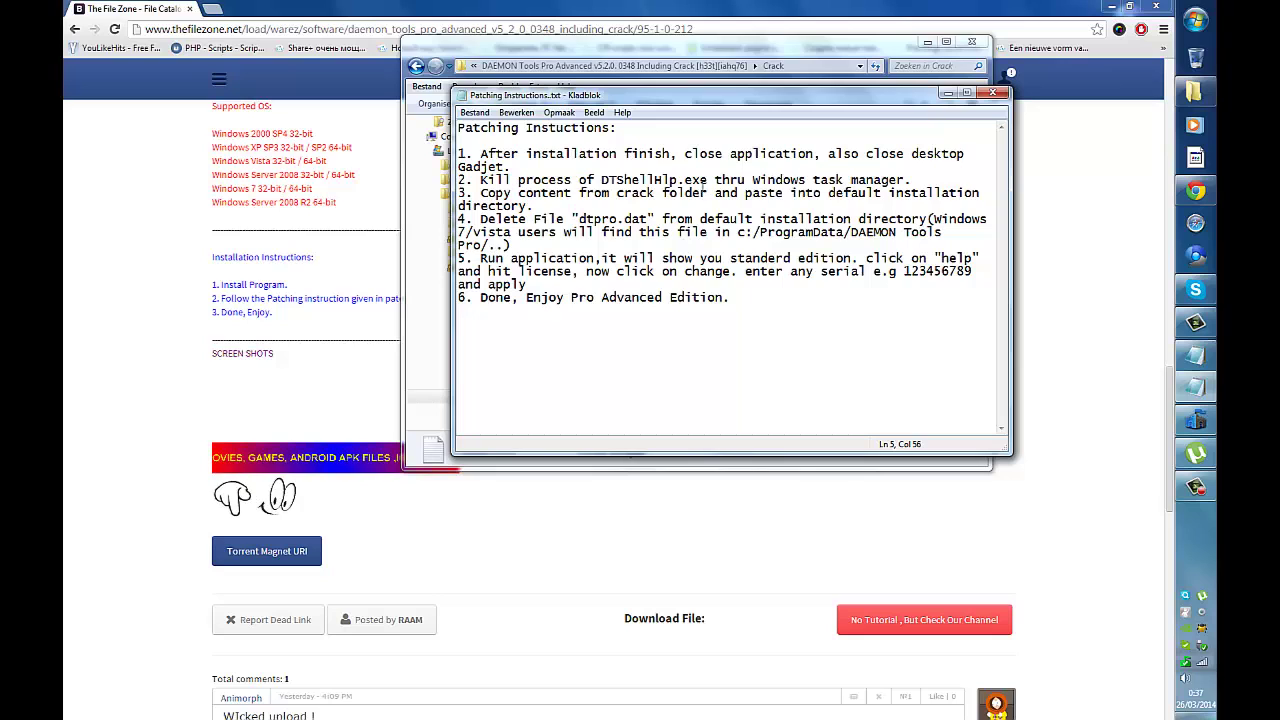
left_click(598, 180, "shift")
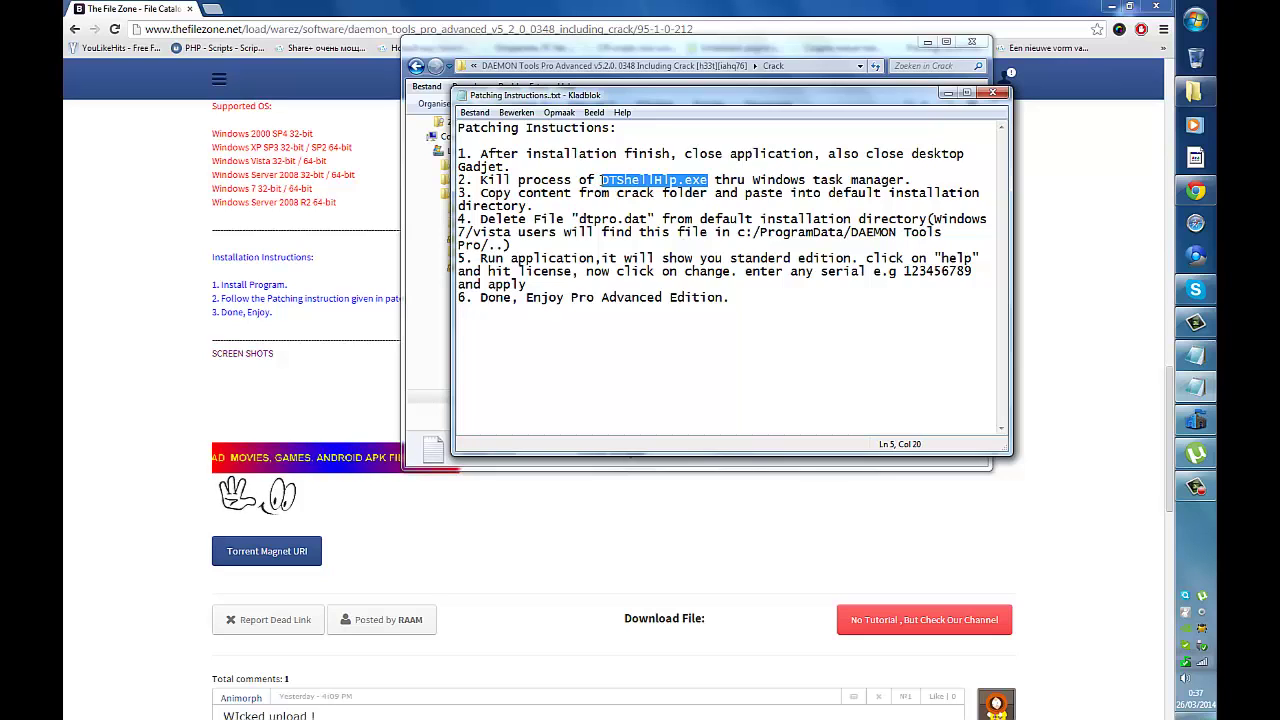
left_click(598, 180)
double_click(672, 180)
left_click(672, 180)
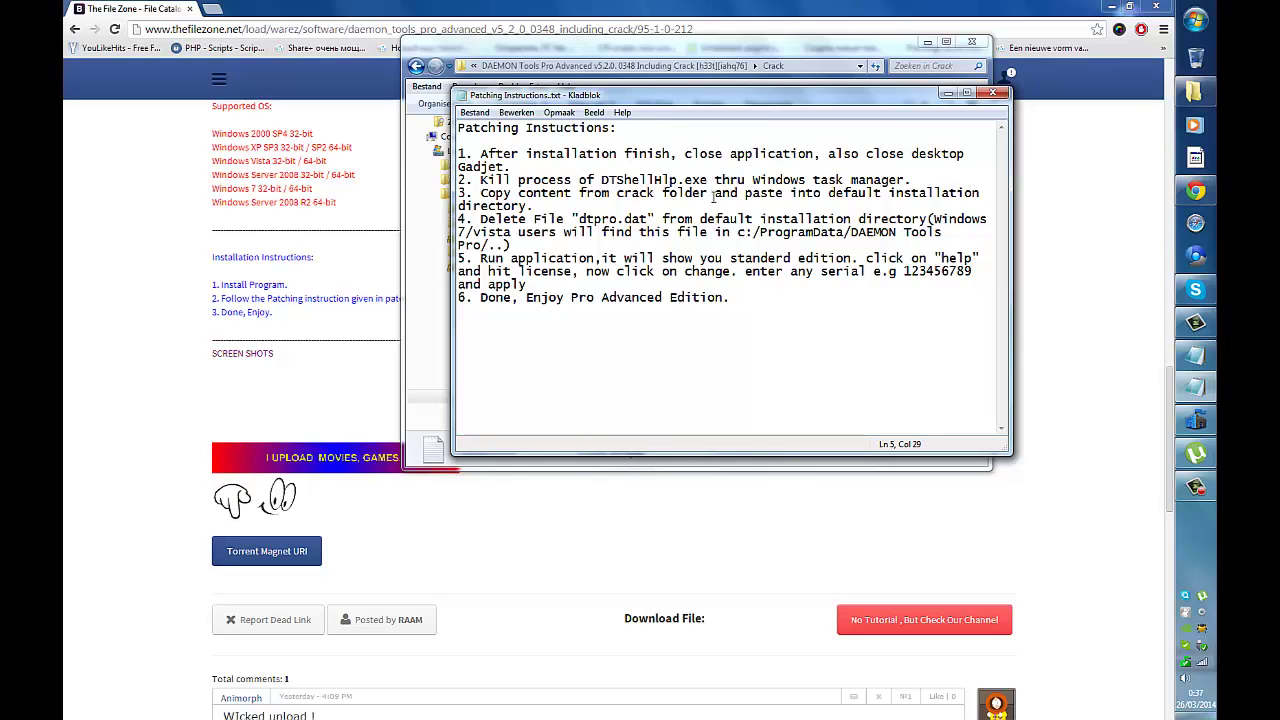
right_click(1213, 538)
- Start Task Manager and end the DTShellHlp.exe process, confirming the prompt
left_click(1123, 636)
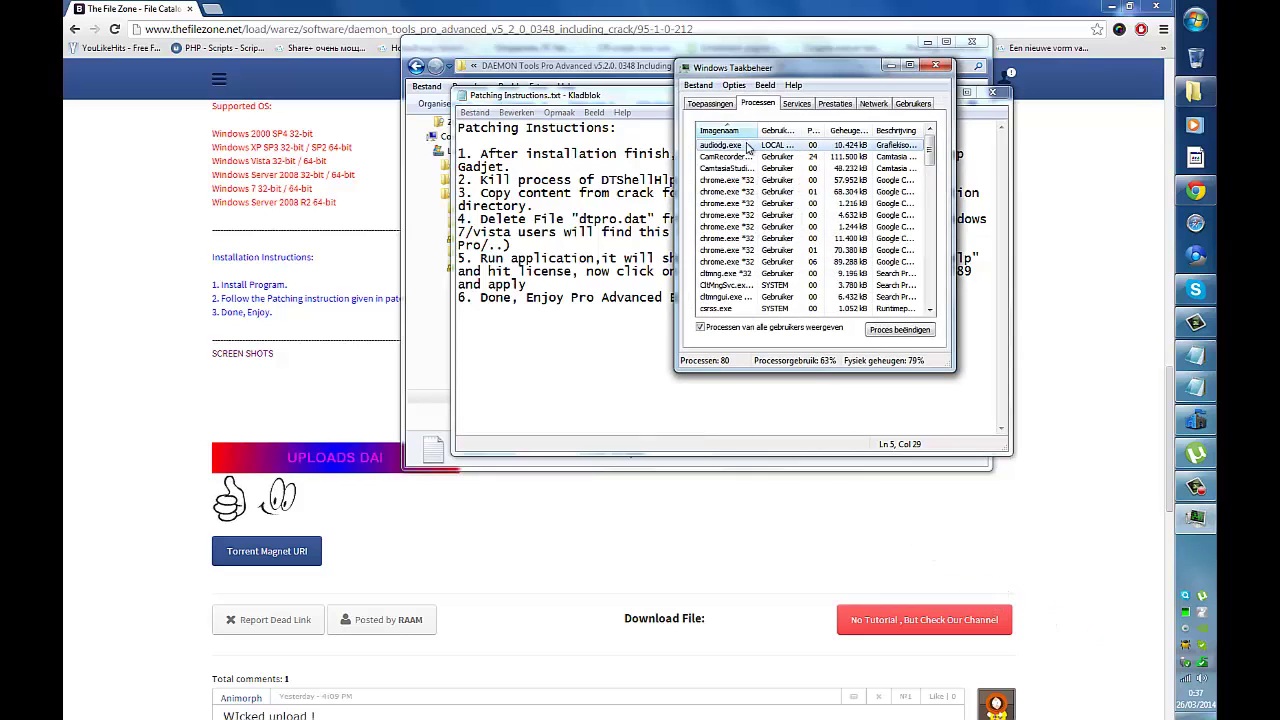
left_click_drag(752, 118, 973, 130)
left_click(963, 203)
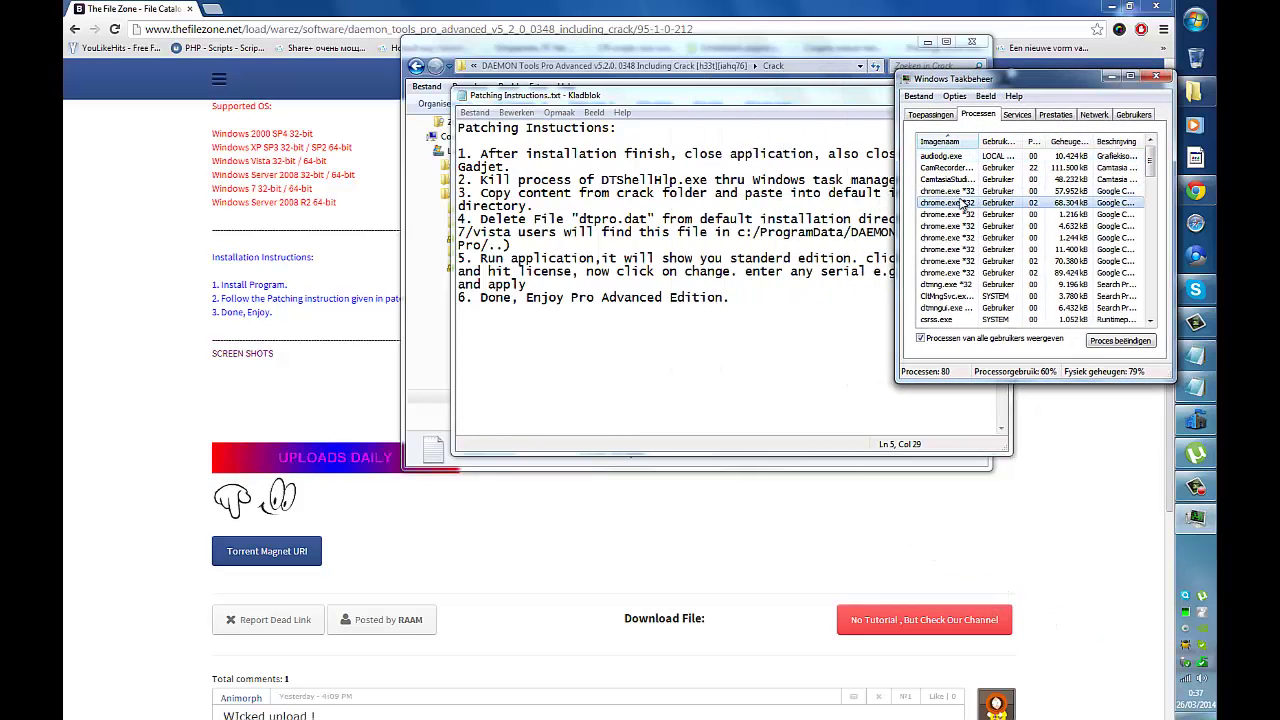
scroll(963, 203, "down", 5)
left_click(950, 158)
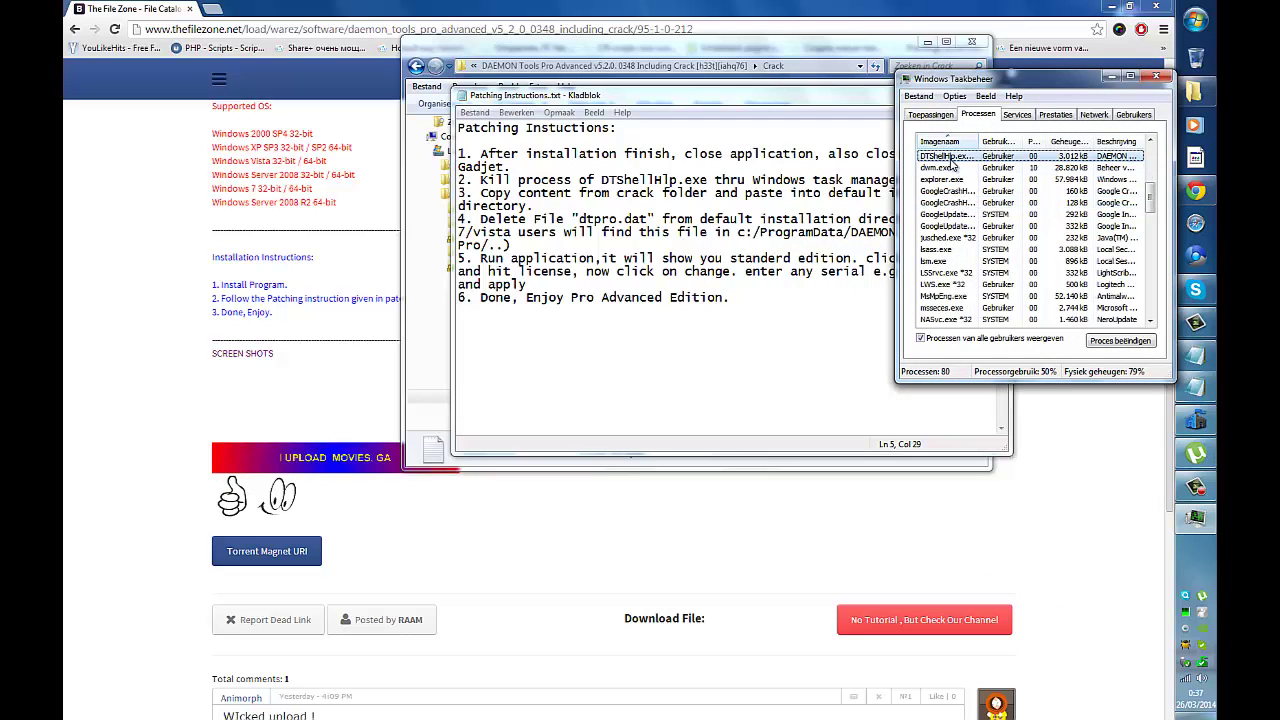
left_click(1120, 341)
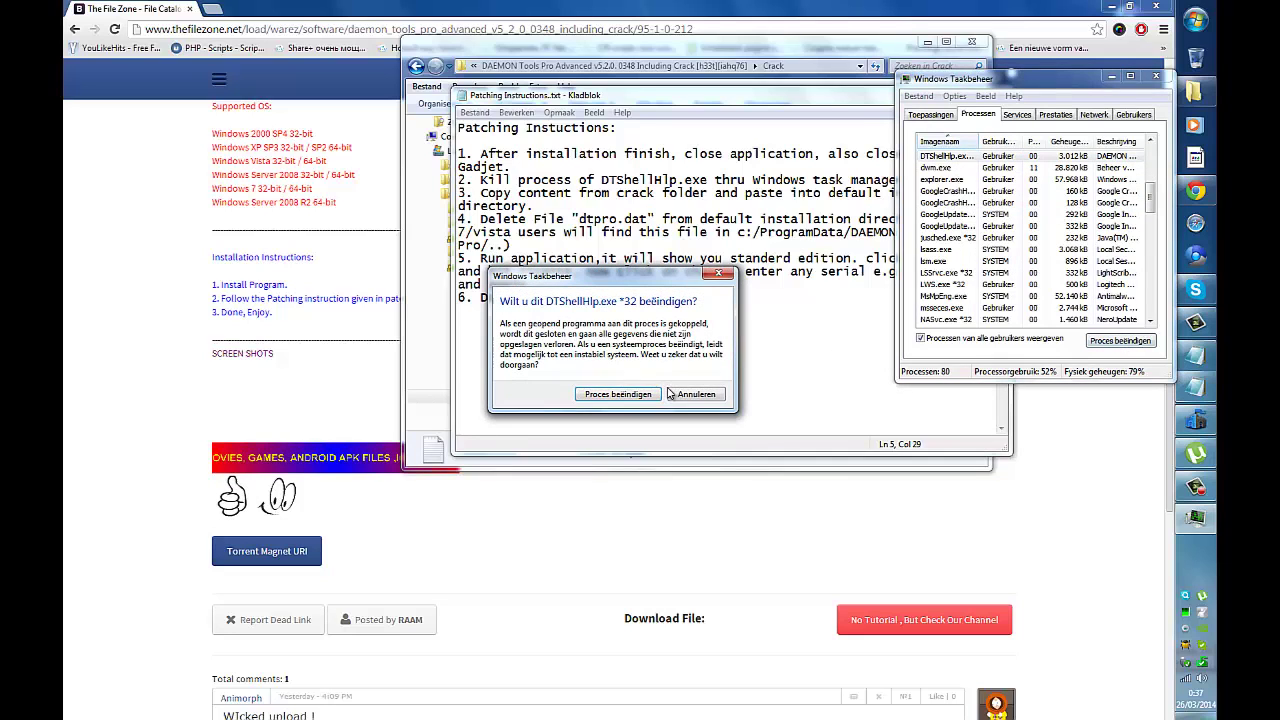
left_click(649, 393)
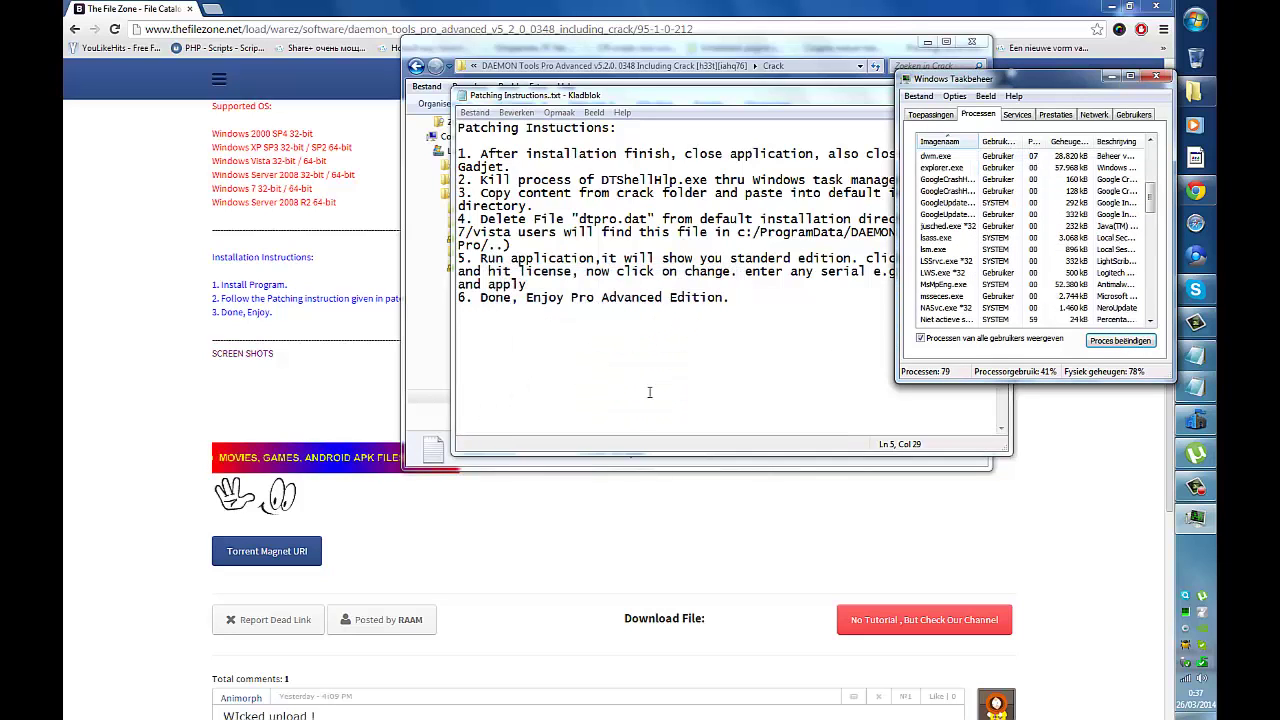
- Close Task Manager and move the Notepad instructions down to uncover the Crack folder
left_click(1152, 79)
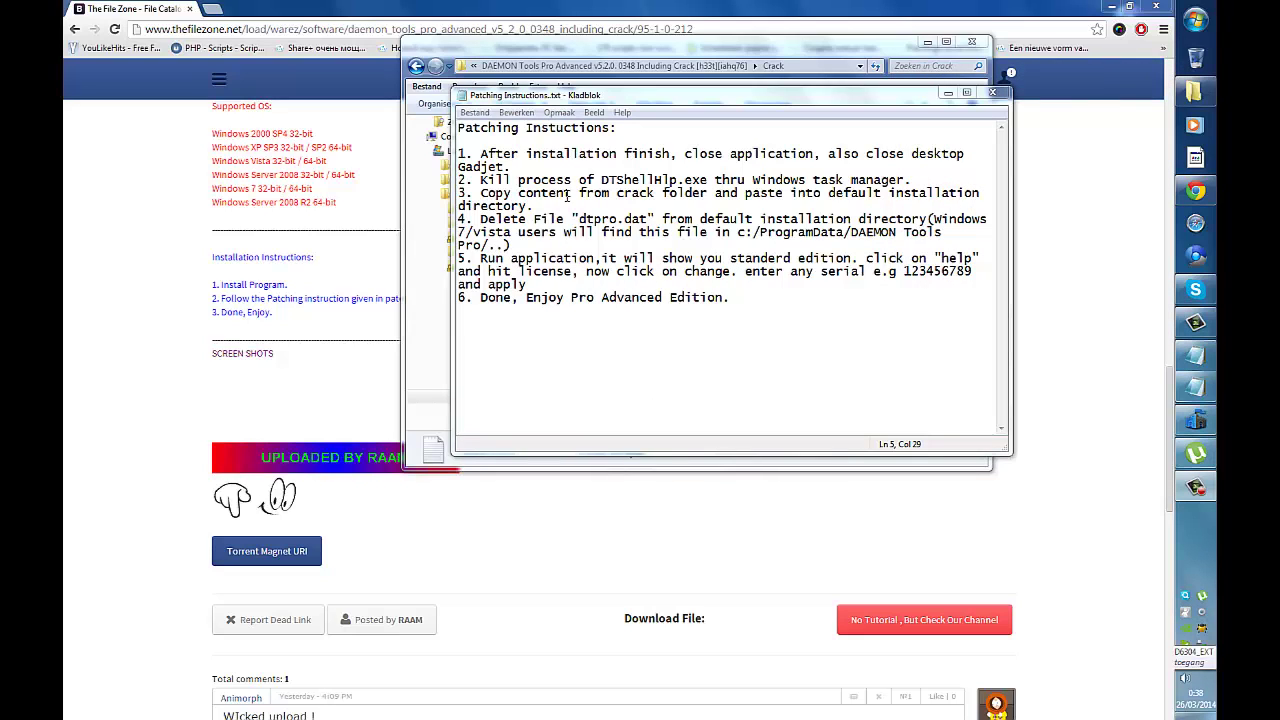
left_click_drag(594, 193, 703, 193)
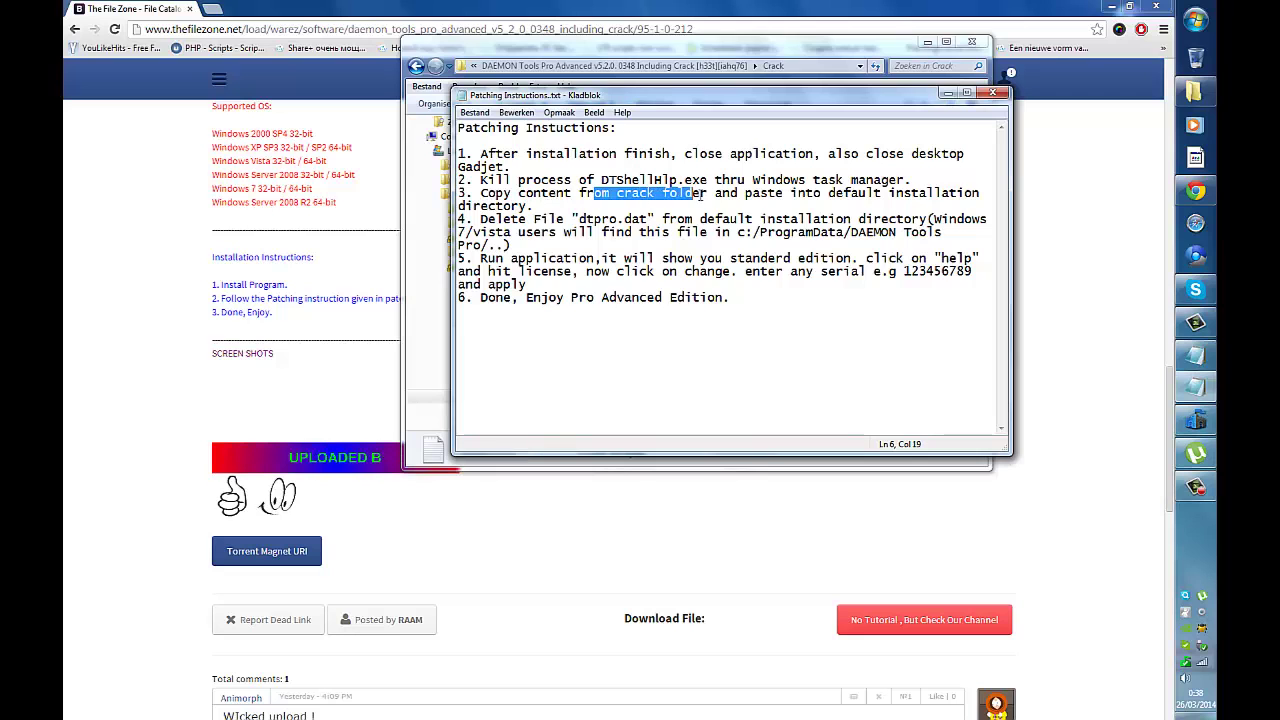
left_click(705, 193)
left_click_drag(772, 101, 765, 237)
left_click(706, 211)
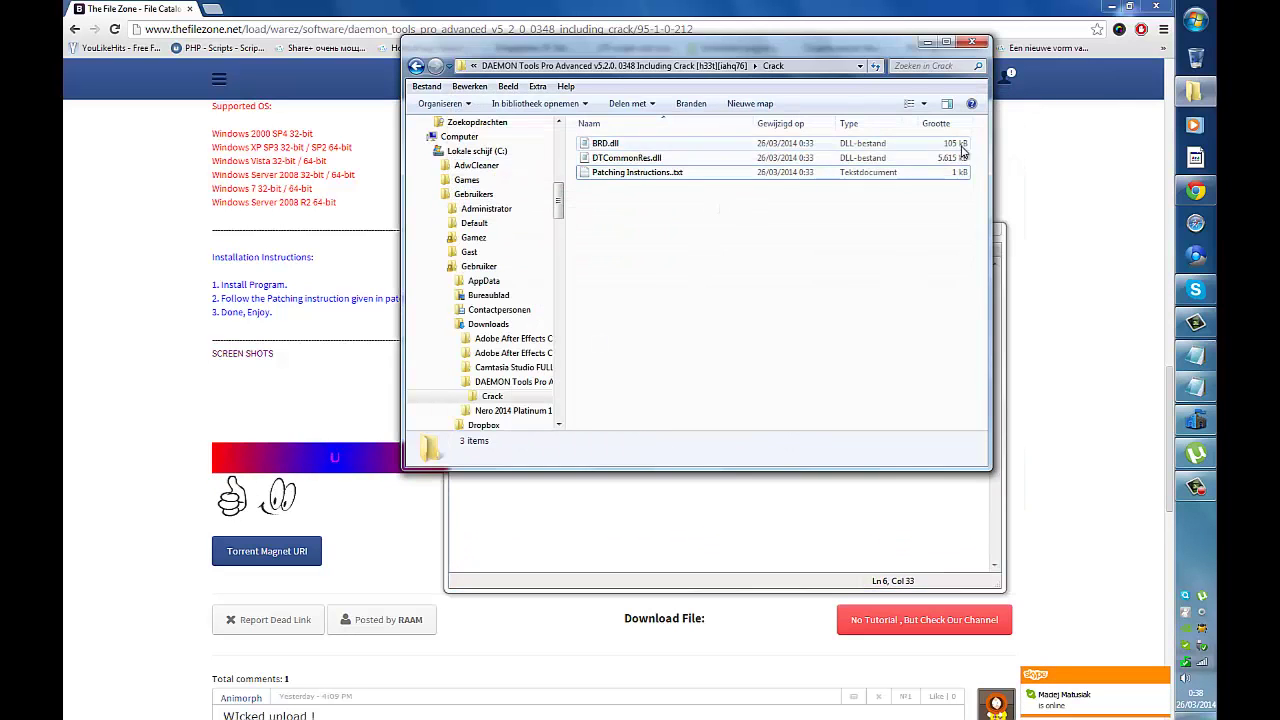
- Select BRD.dll and DTCommonRes.dll together, then bring the instructions back in front
left_click_drag(975, 166, 631, 148)
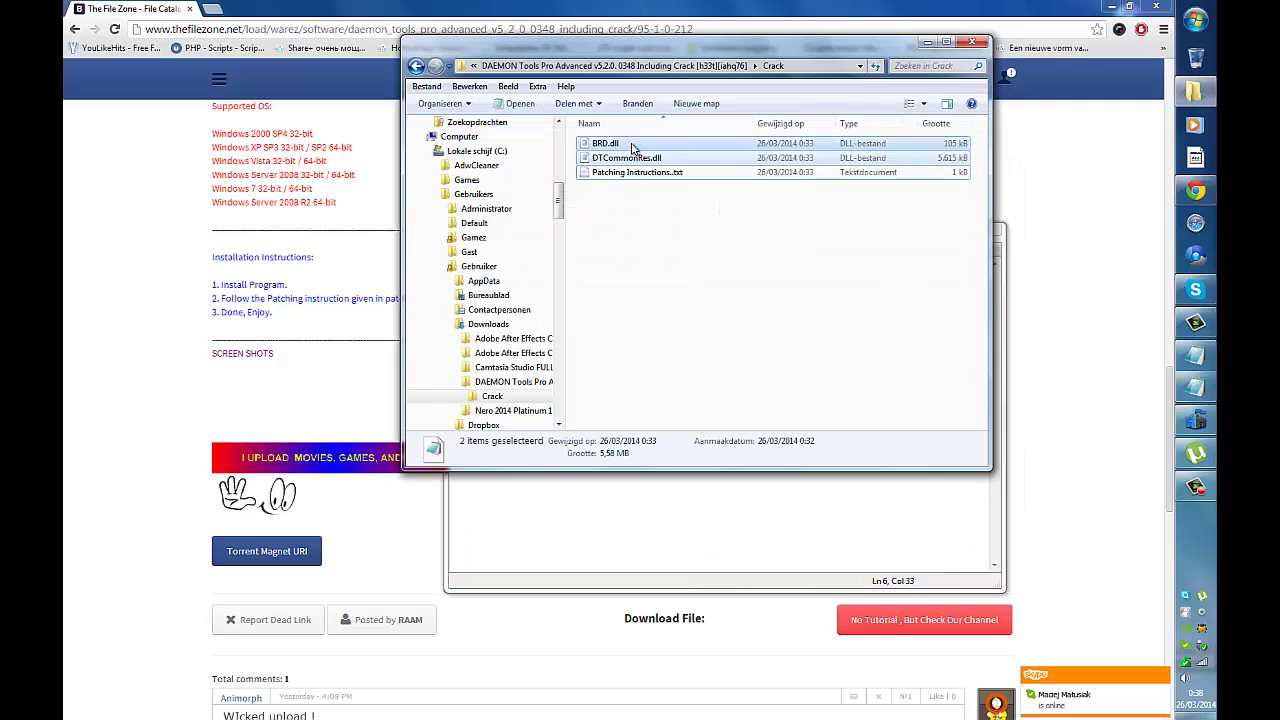
left_click(771, 246)
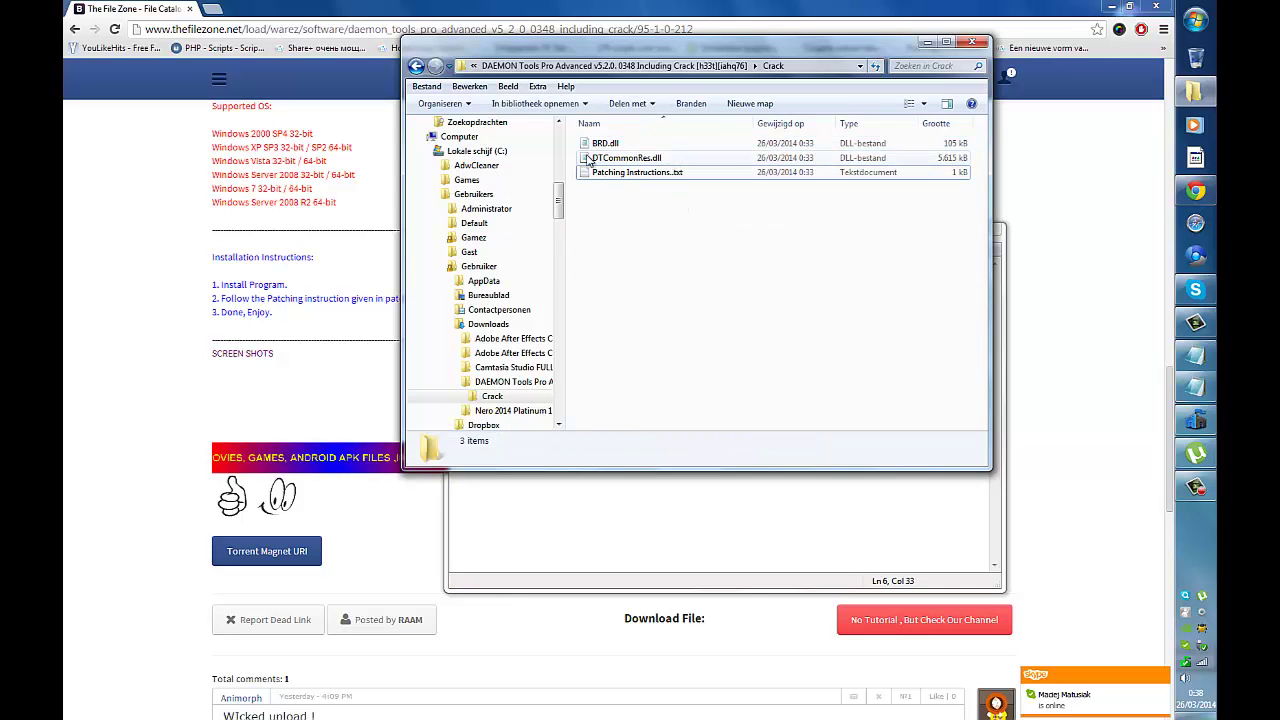
left_click(576, 147)
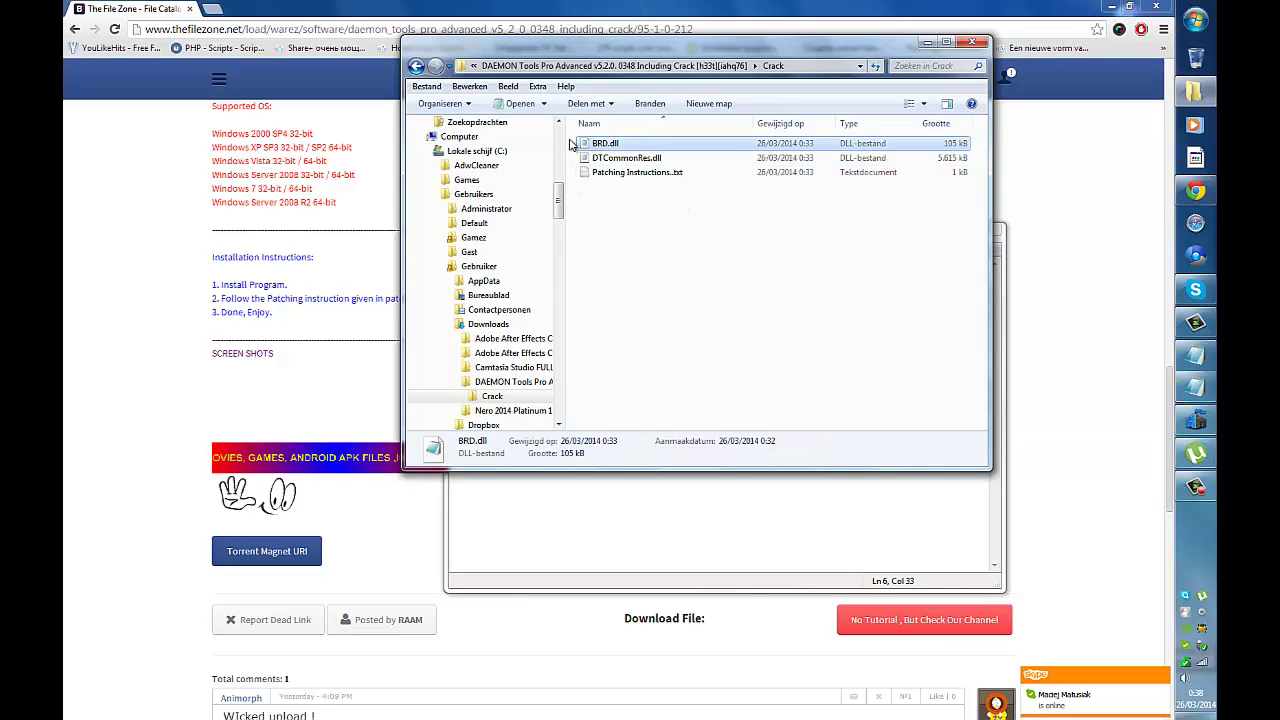
left_click_drag(572, 145, 636, 163)
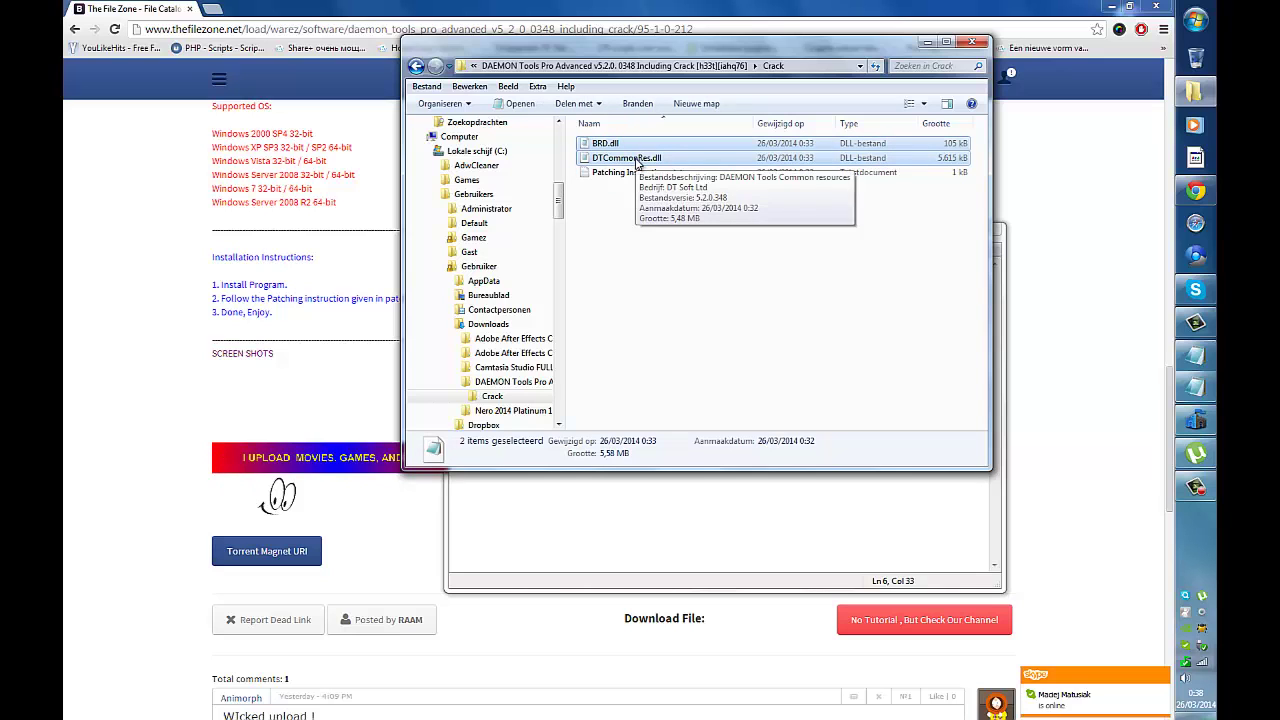
left_click(1195, 387)
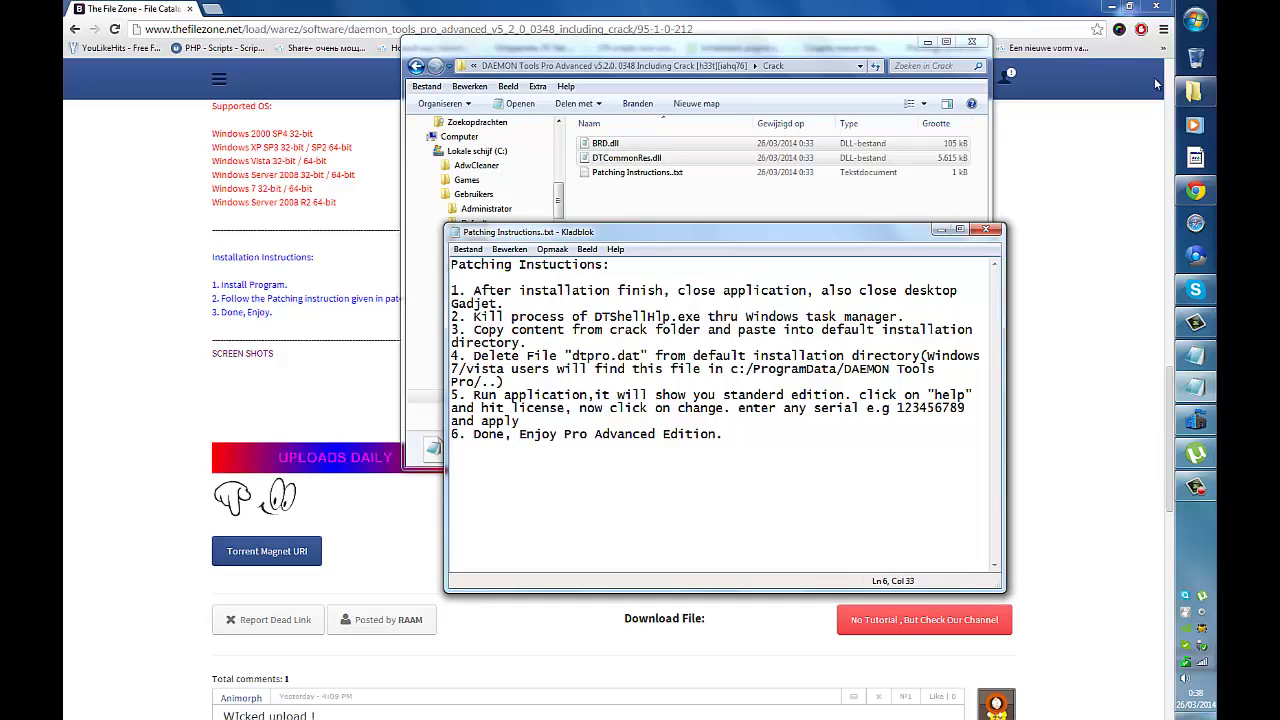
- Search the Start menu for 'Da' and open DAEMON Tools Pro's file location in Program Files (x86)
left_click(1195, 19)
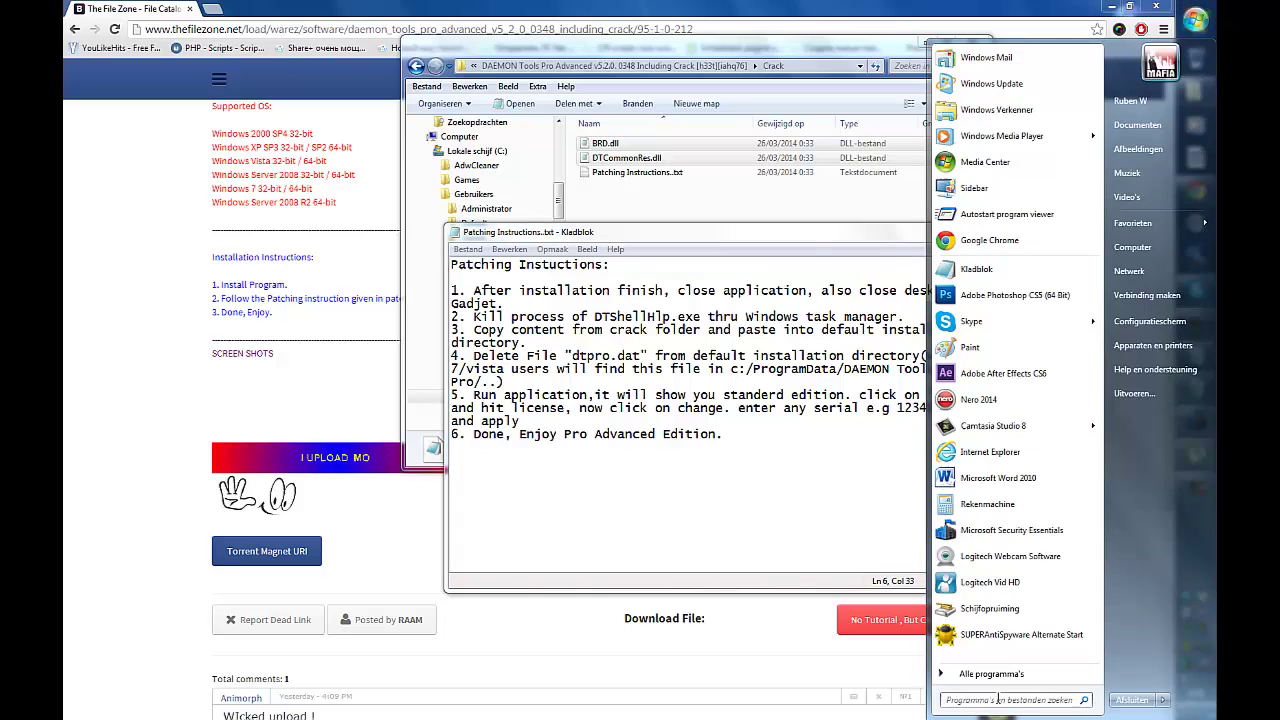
left_click(1022, 700)
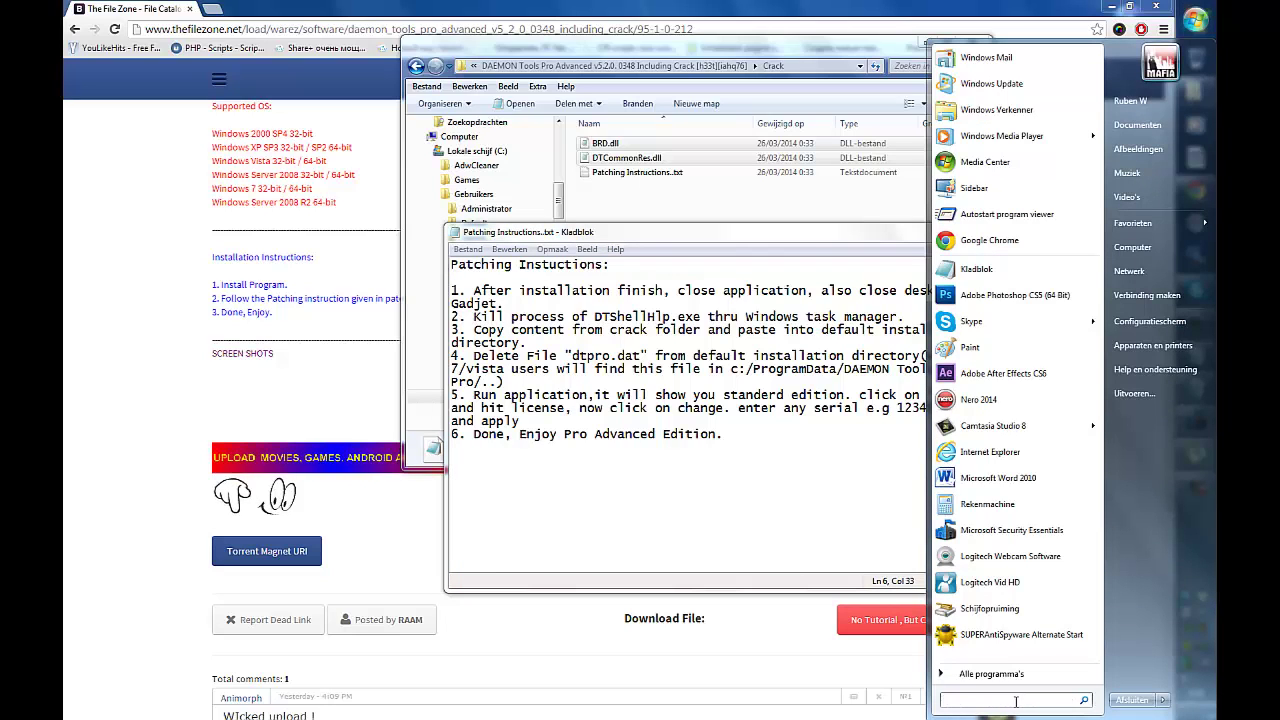
type("De")
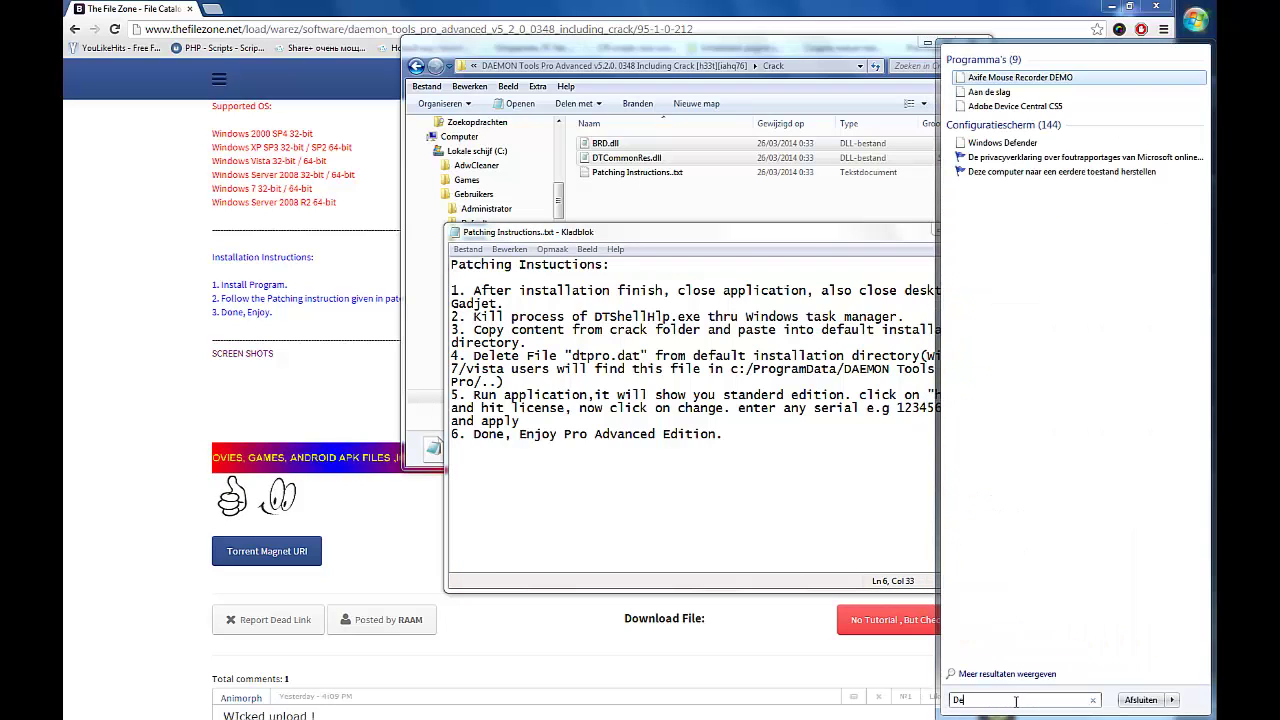
type("a")
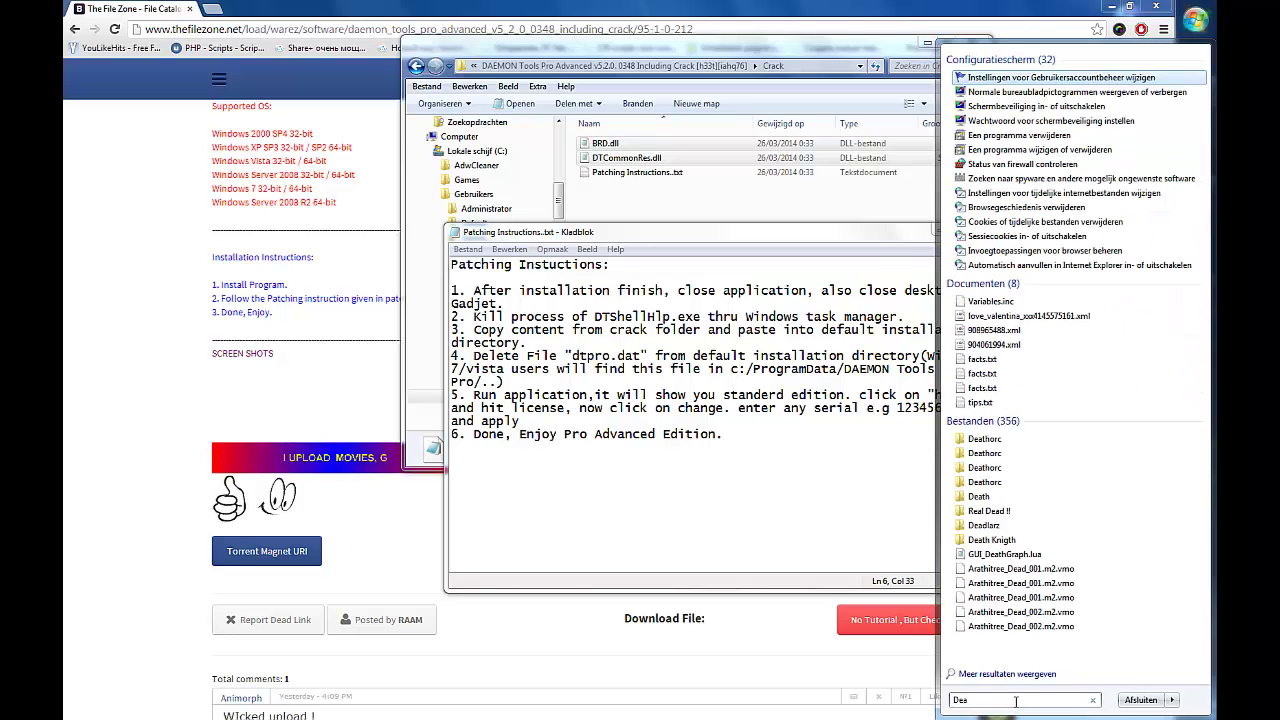
key("BackSpace")
key("BackSpace")
type("a")
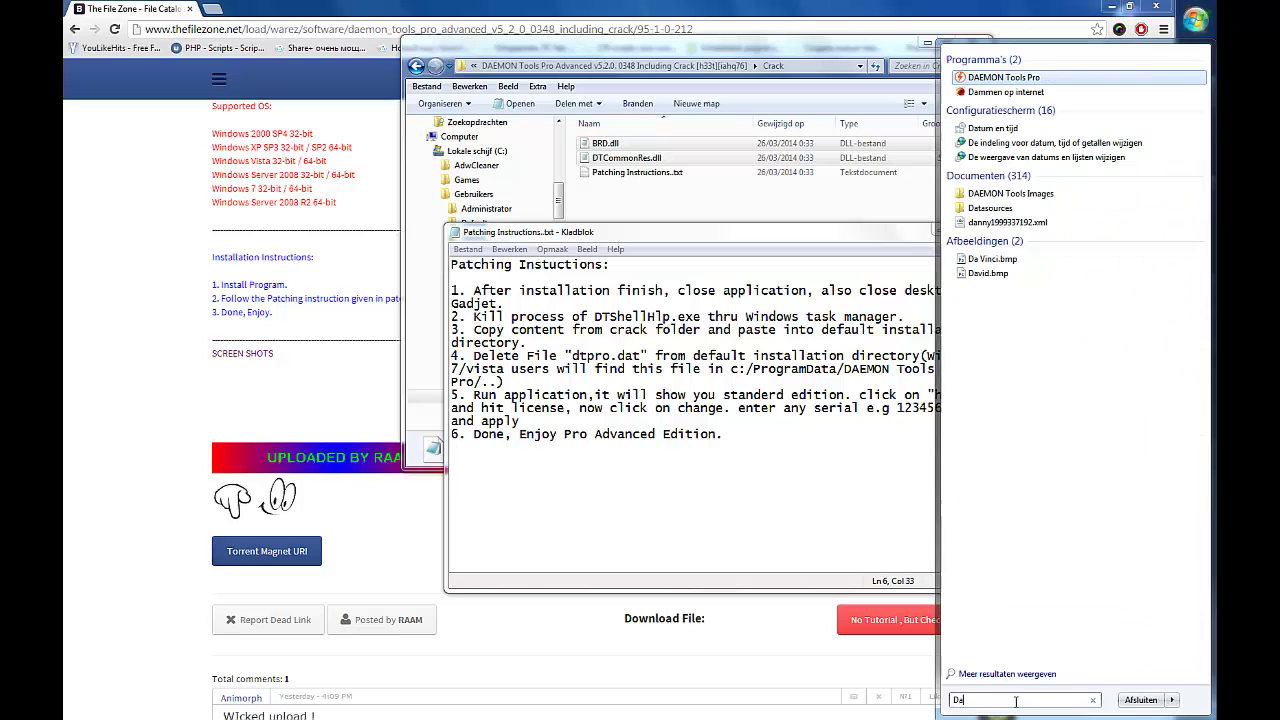
right_click(1019, 80)
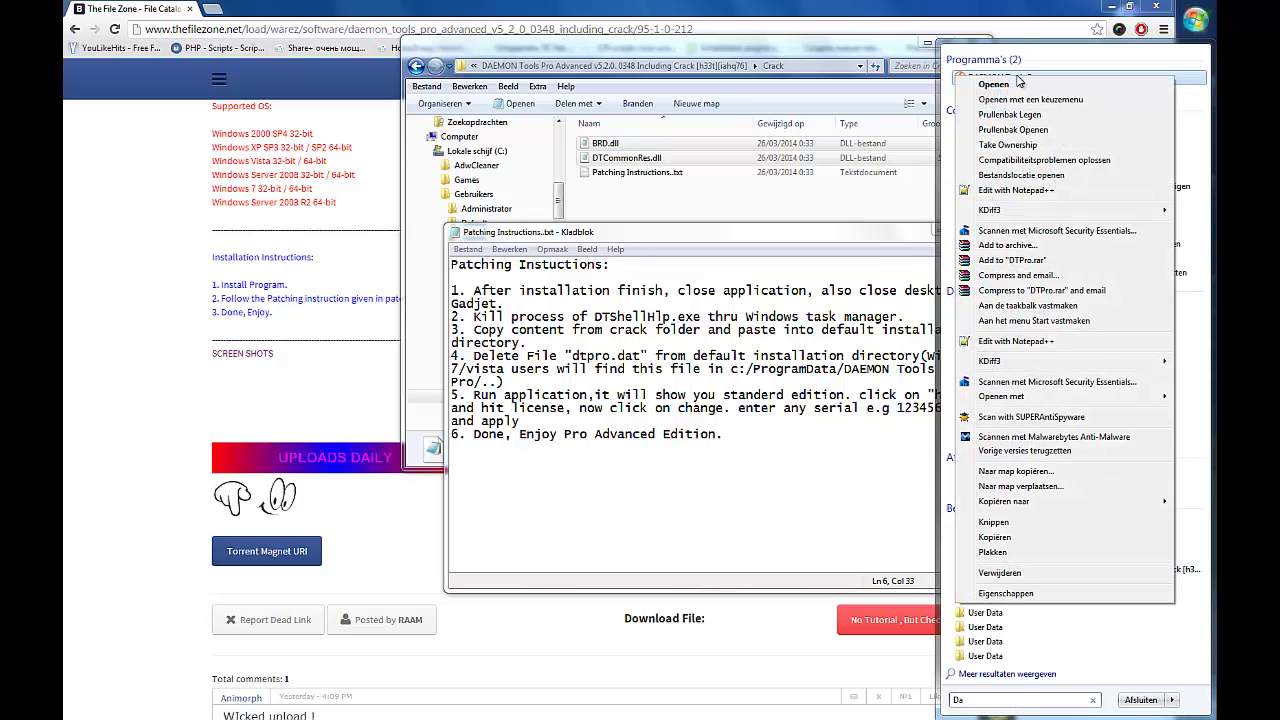
left_click(1015, 175)
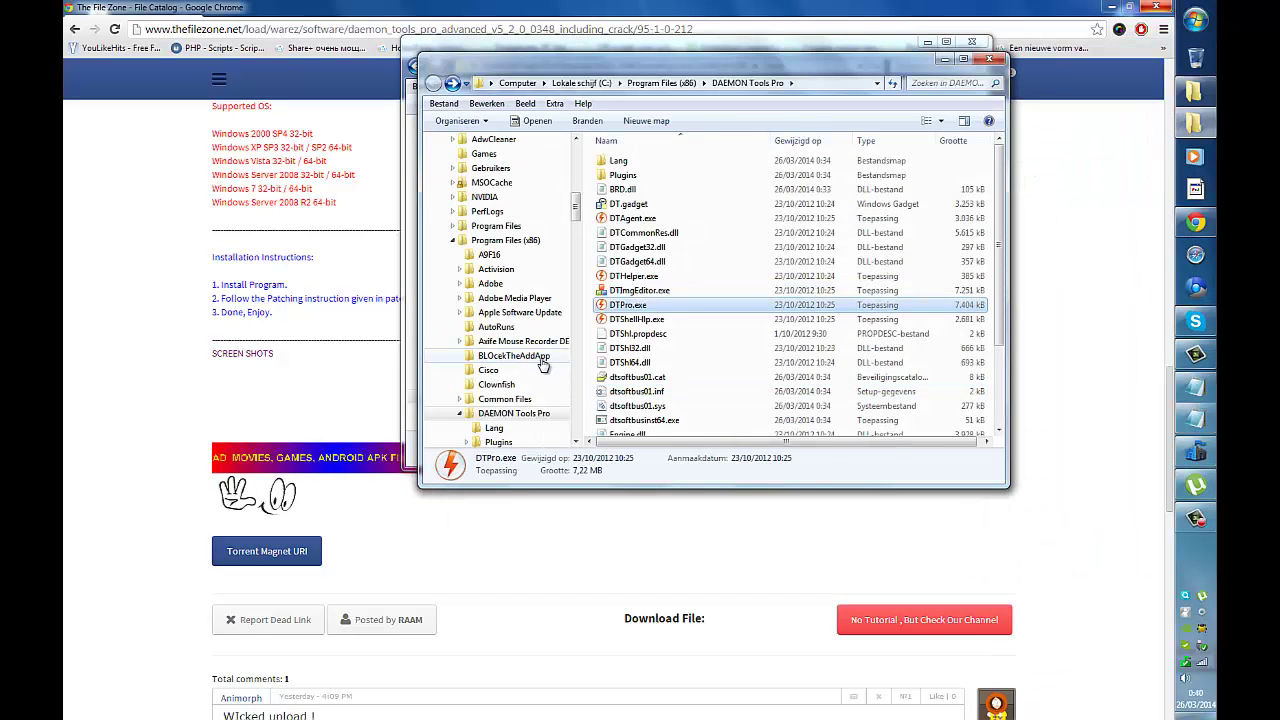
- Paste the crack DLLs into Program Files (x86)\DAEMON Tools Pro, then run DTPro.exe
key("ctrl+v")
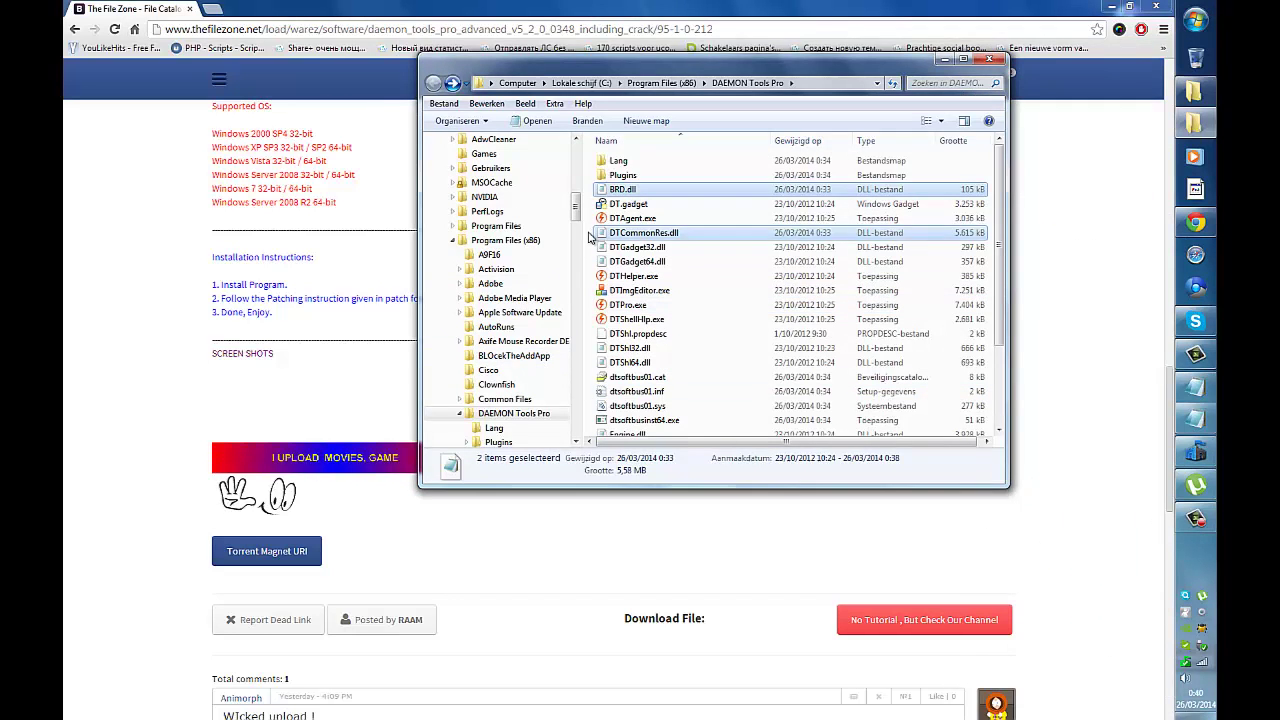
double_click(631, 306)
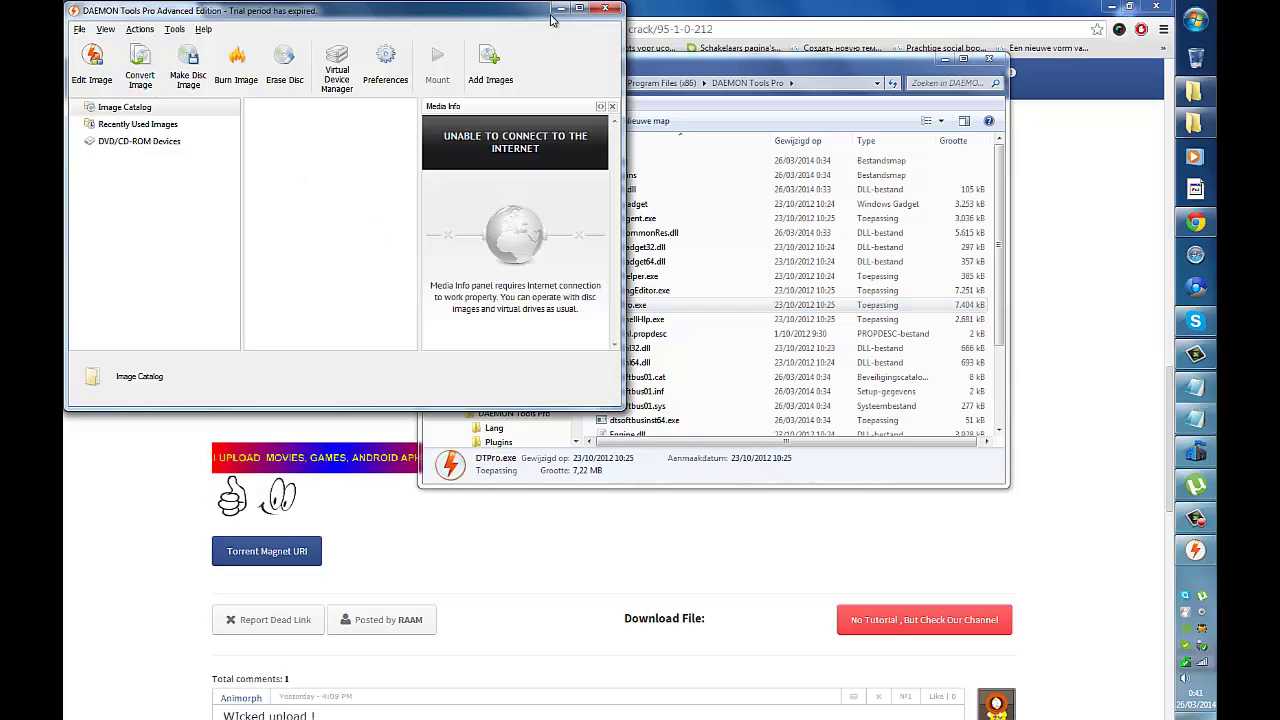
- Restart DTPro.exe, check the DVD/CD-ROM Devices section, then close DAEMON Tools Pro
left_click(605, 8)
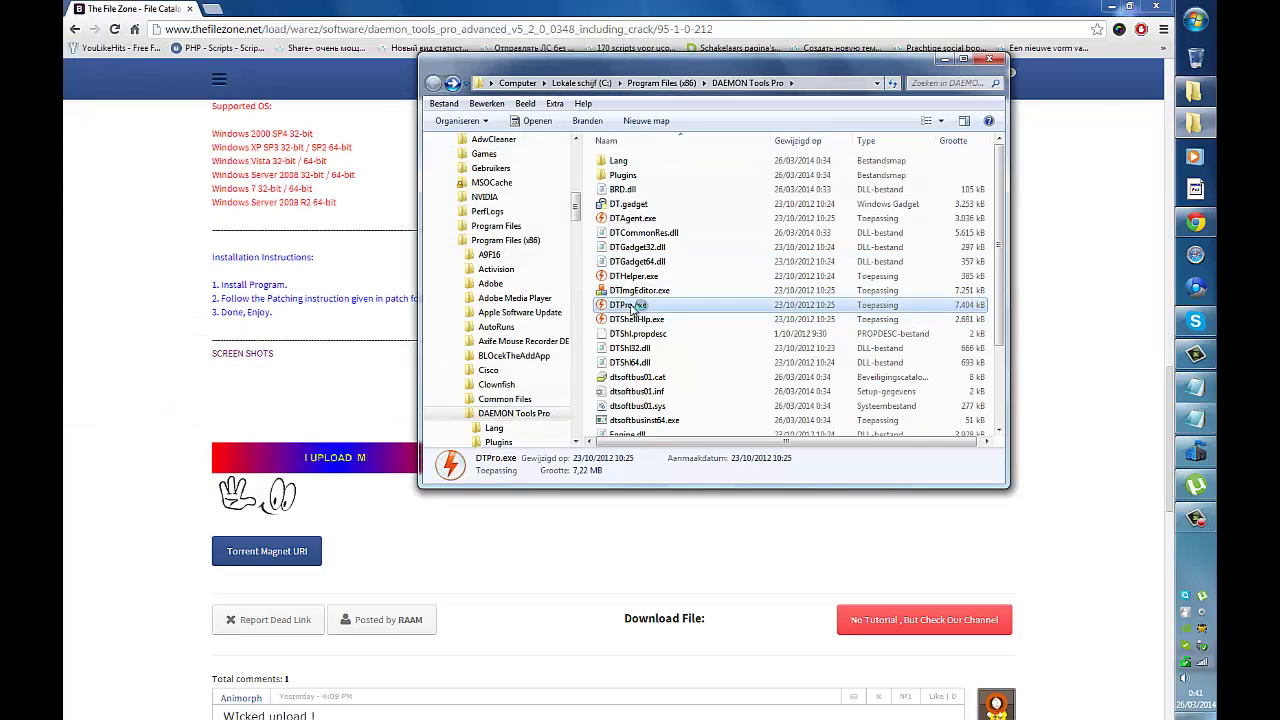
double_click(631, 306)
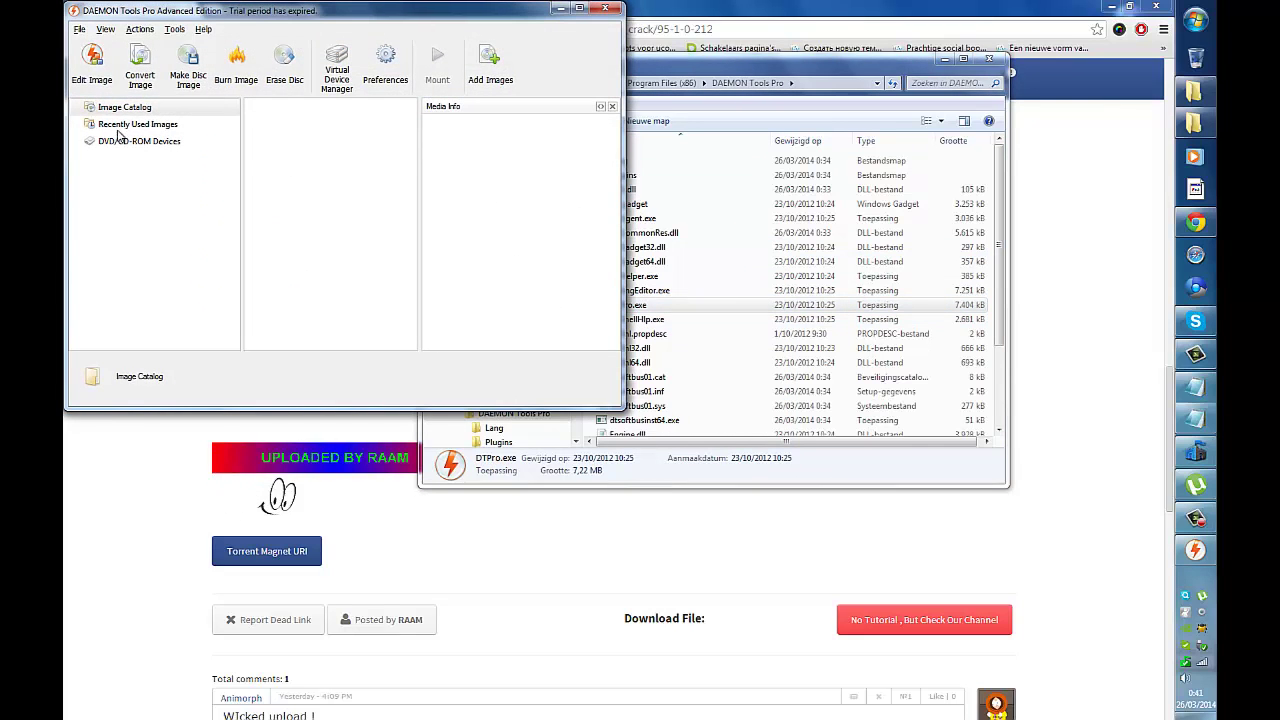
left_click(110, 128)
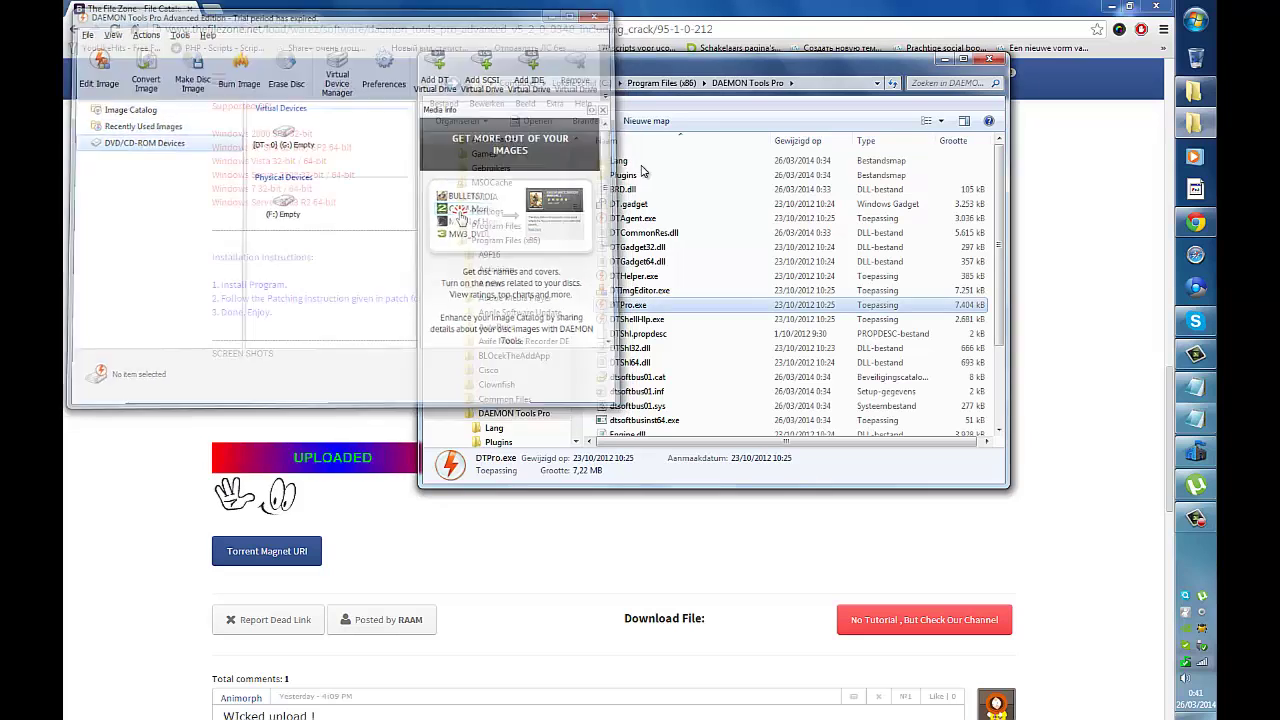
double_click(631, 305)
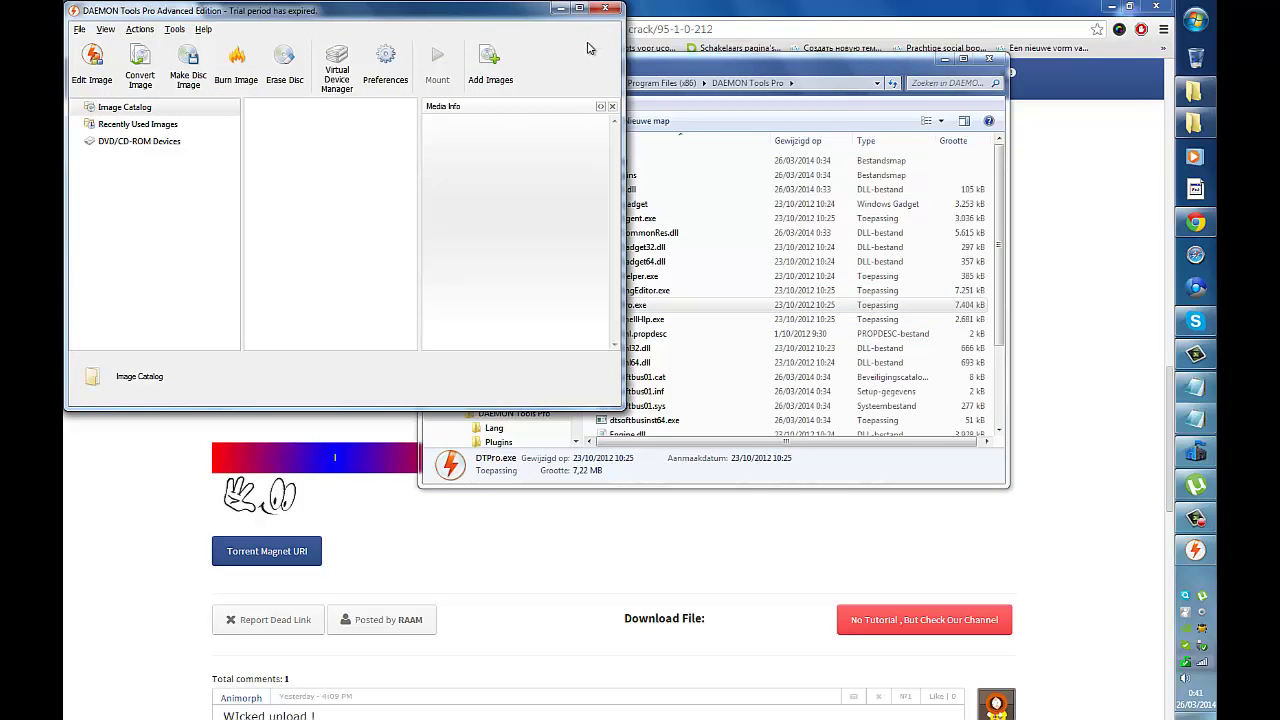
left_click(605, 9)
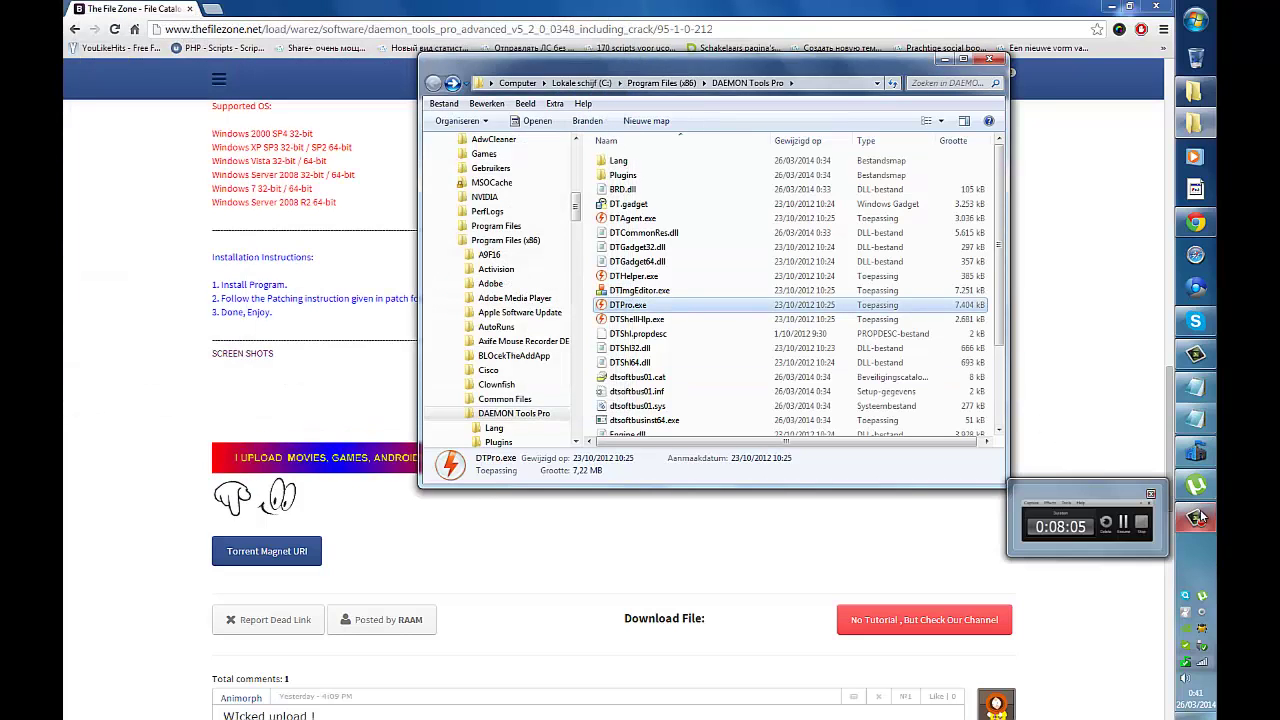